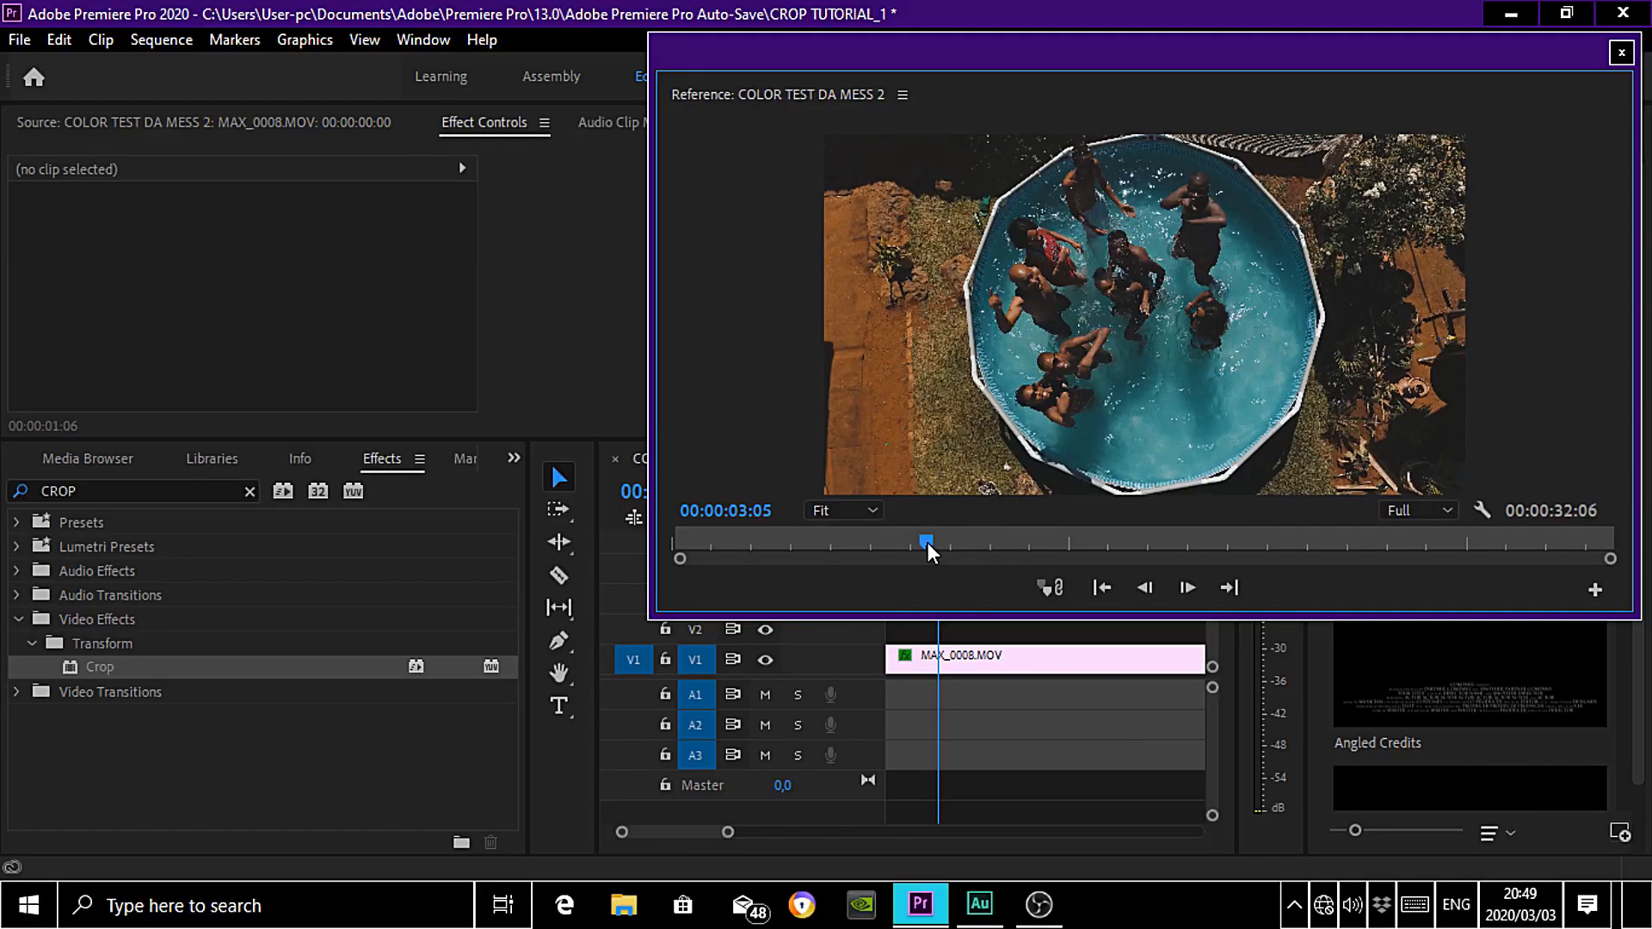
# Scrub through the pool footage, select the MAX_0008.MOV clip and examine its sequence settings, including frame size, without changing them
pyautogui.moveTo(928, 542); pyautogui.dragTo(1103, 554)
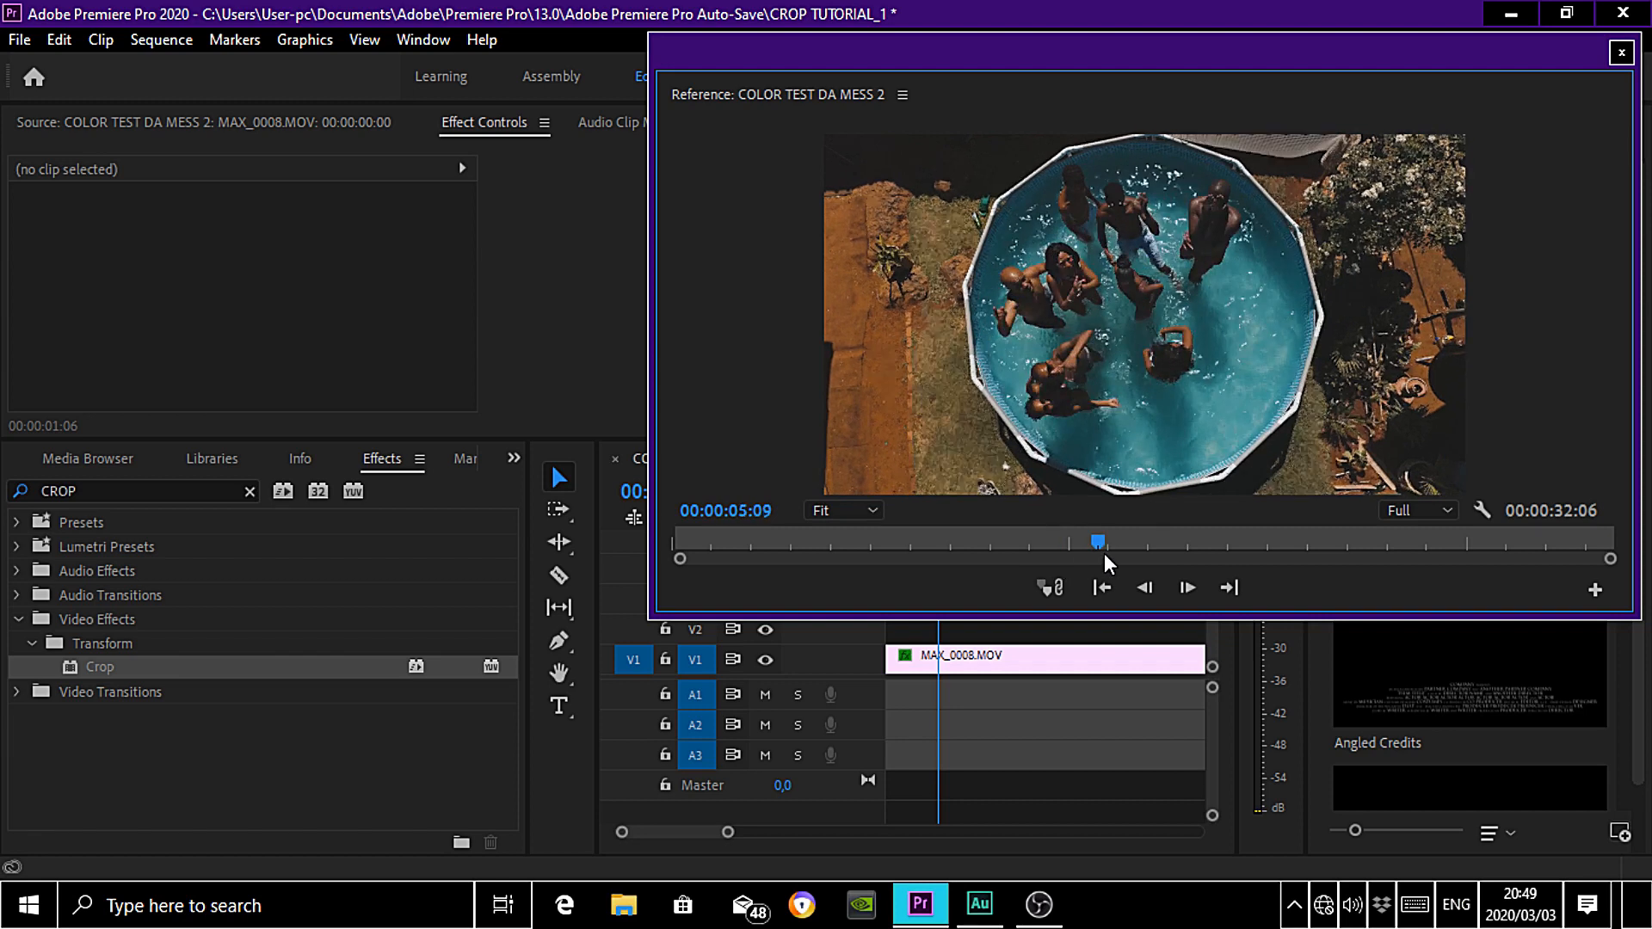
pyautogui.click(988, 668)
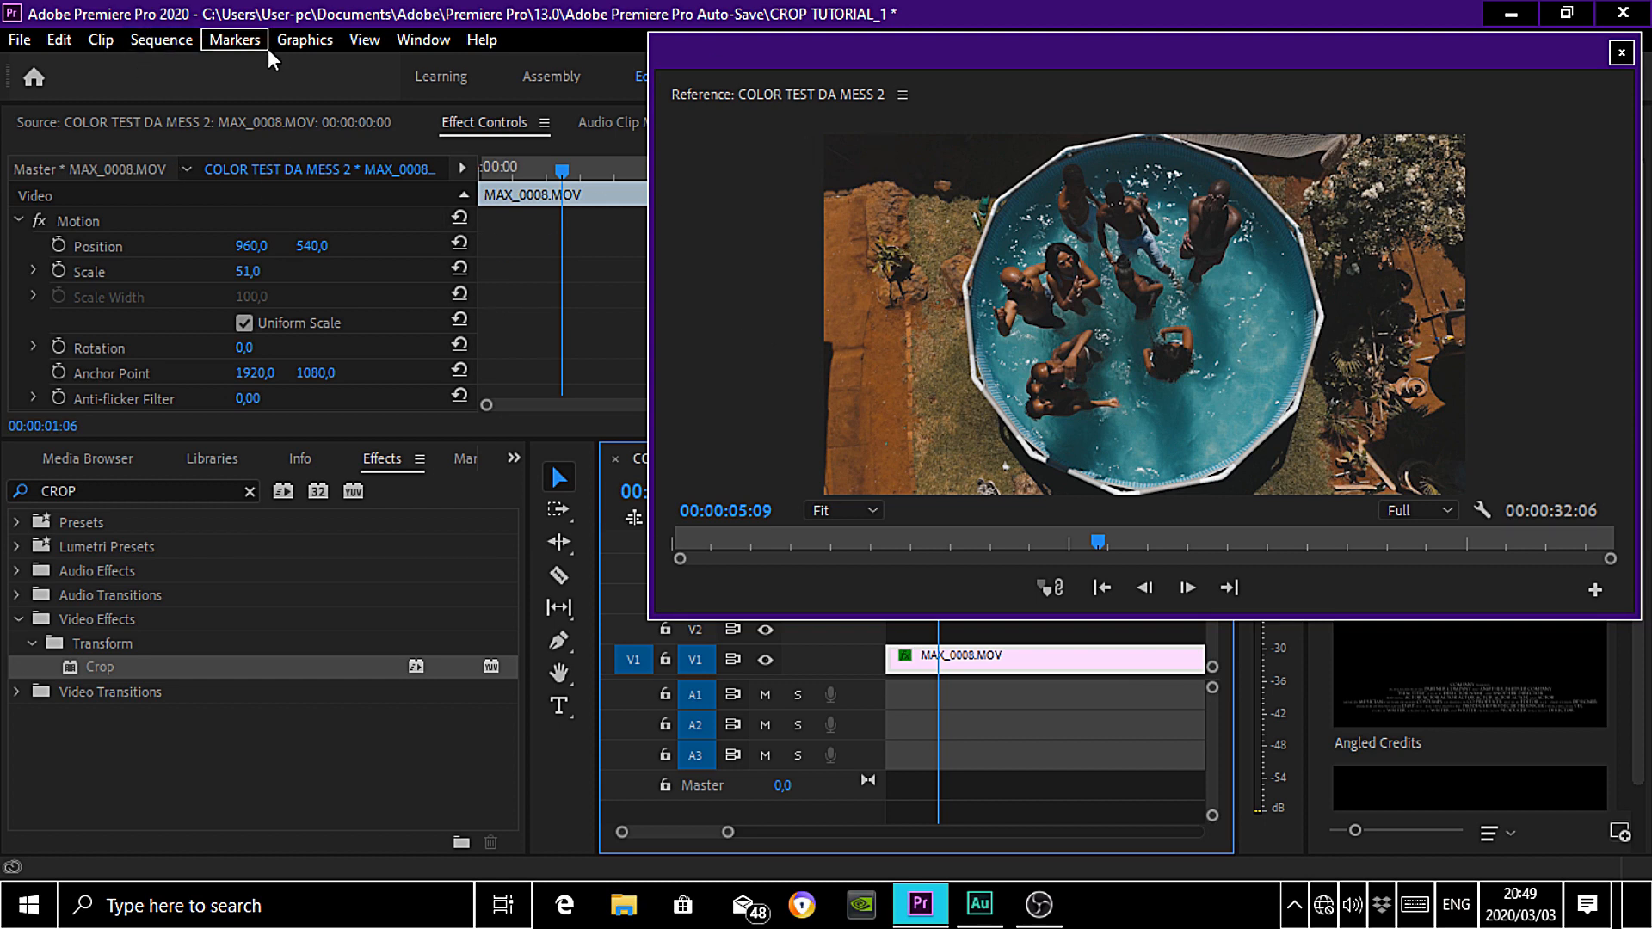
pyautogui.click(177, 37)
pyautogui.click(177, 38)
pyautogui.click(60, 40)
pyautogui.moveTo(161, 40)
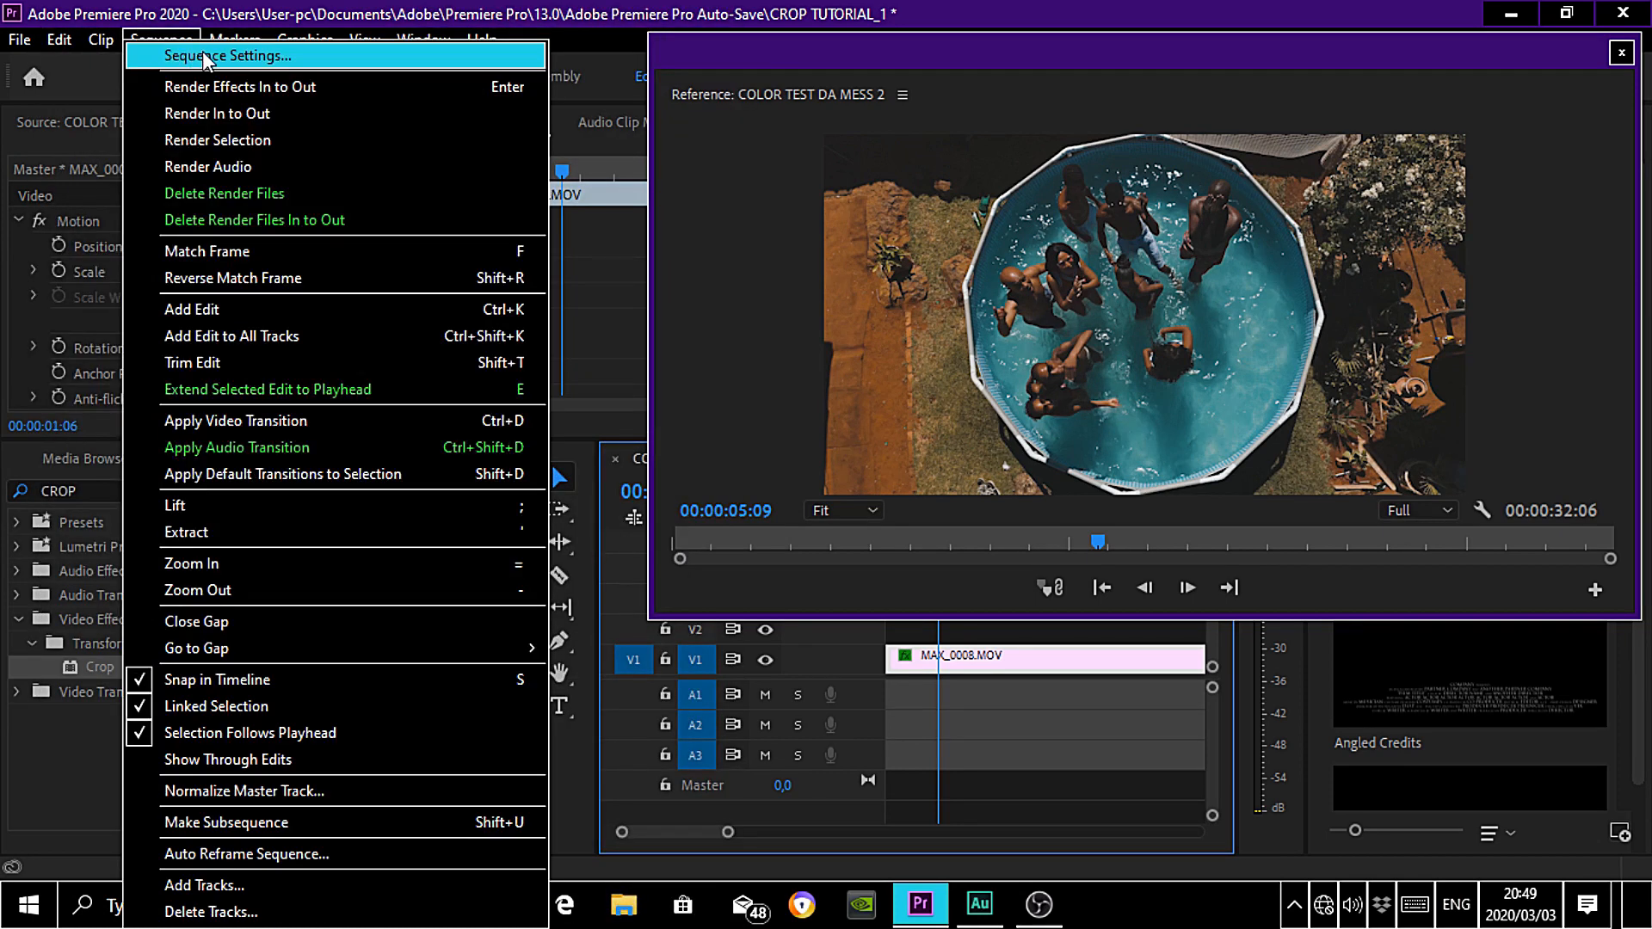
pyautogui.click(206, 54)
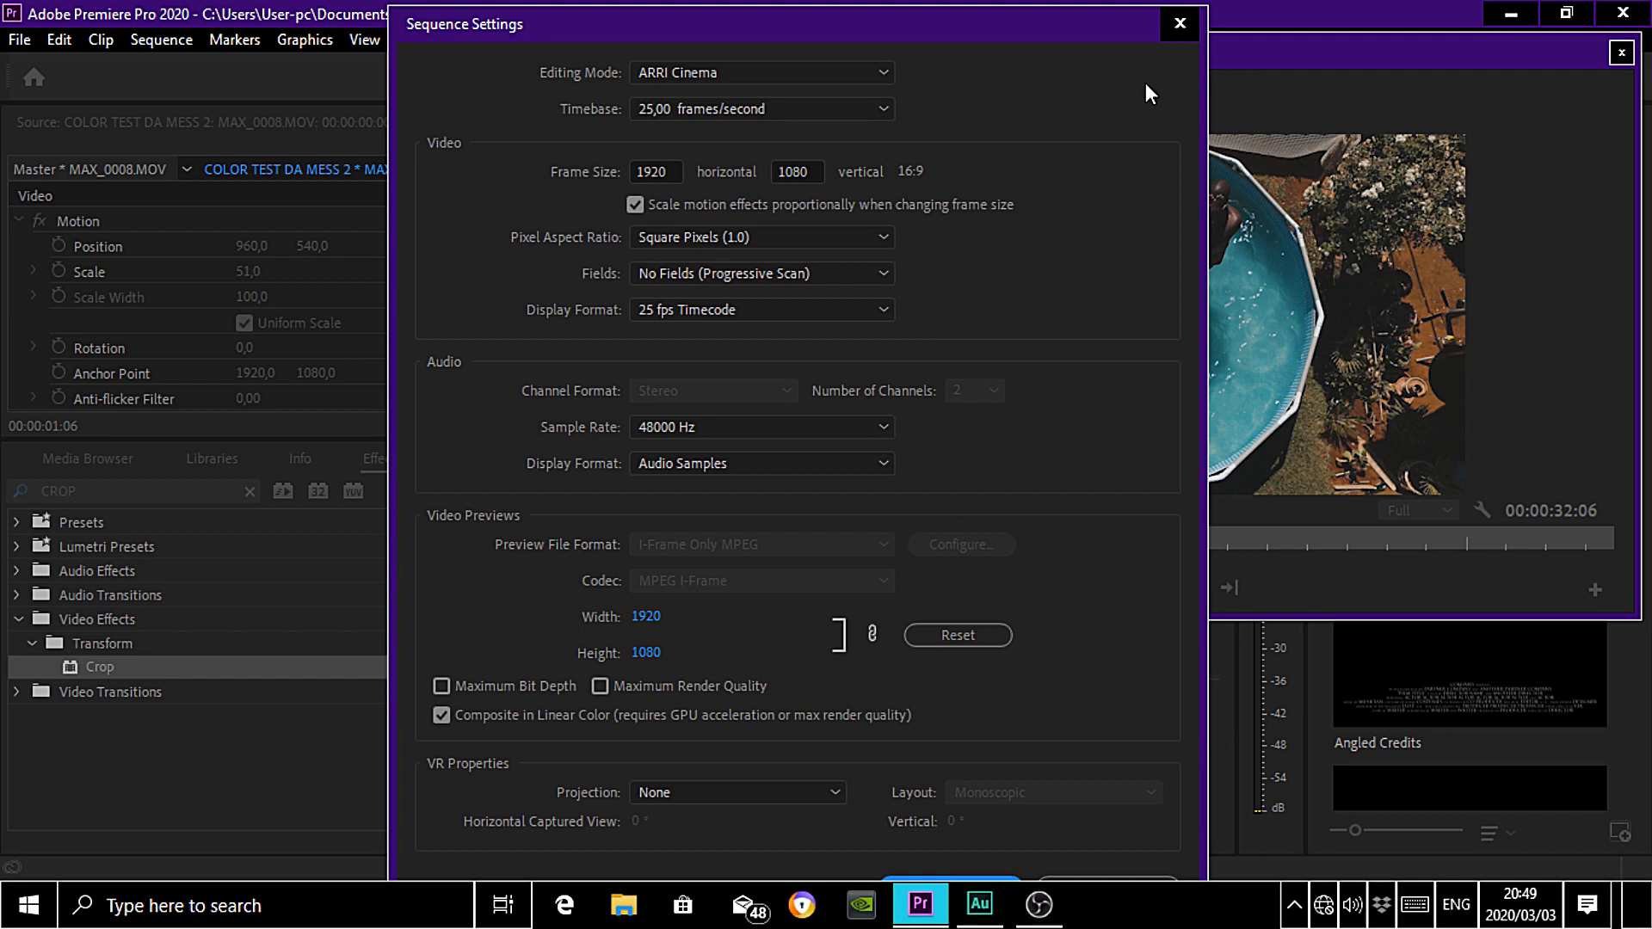
pyautogui.click(1176, 25)
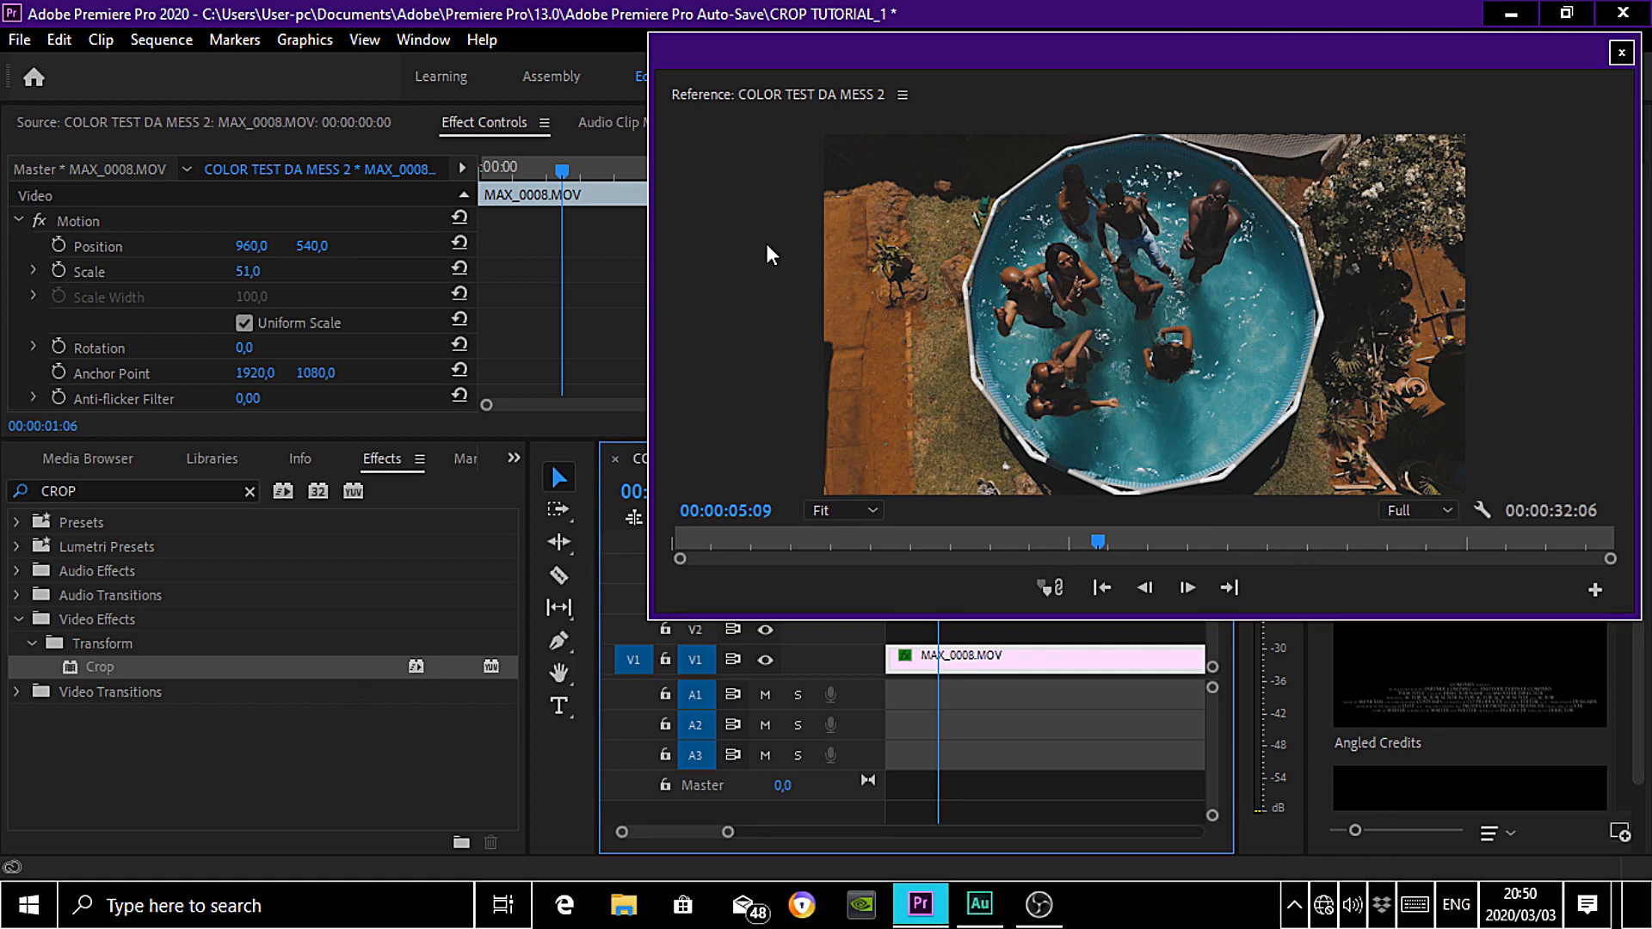
# Create a new adjustment layer in the CROP TUTORIAL_1 project at 1920 x 1080, 25 fps with square pixels
pyautogui.click(513, 459)
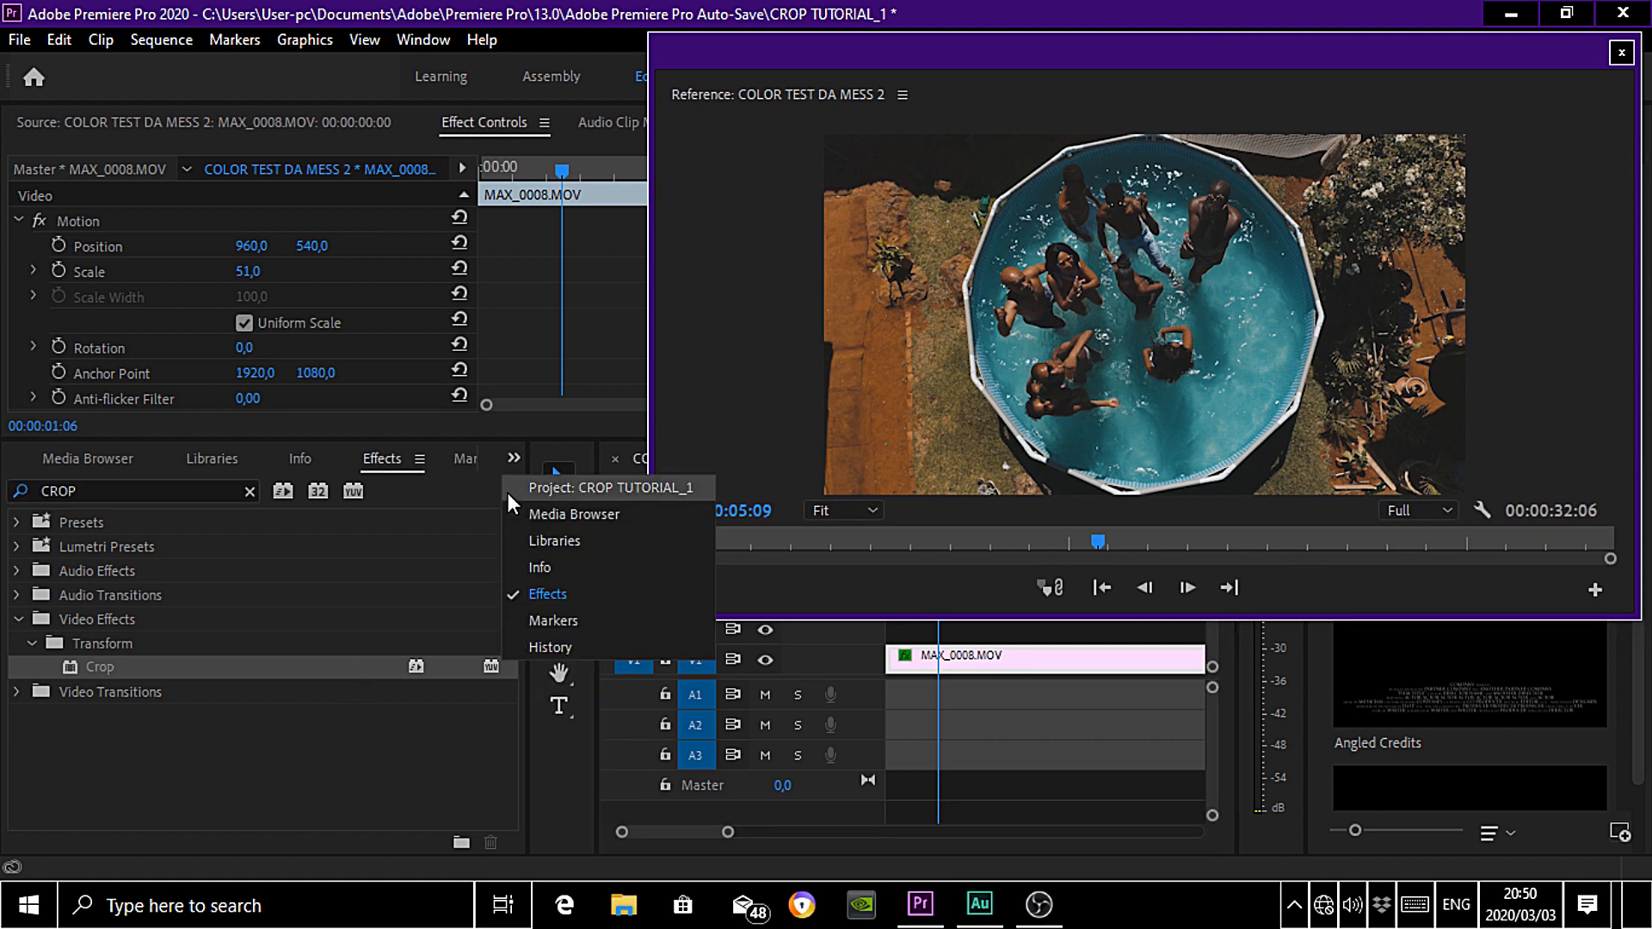
pyautogui.click(552, 491)
pyautogui.moveTo(503, 716); pyautogui.dragTo(504, 735)
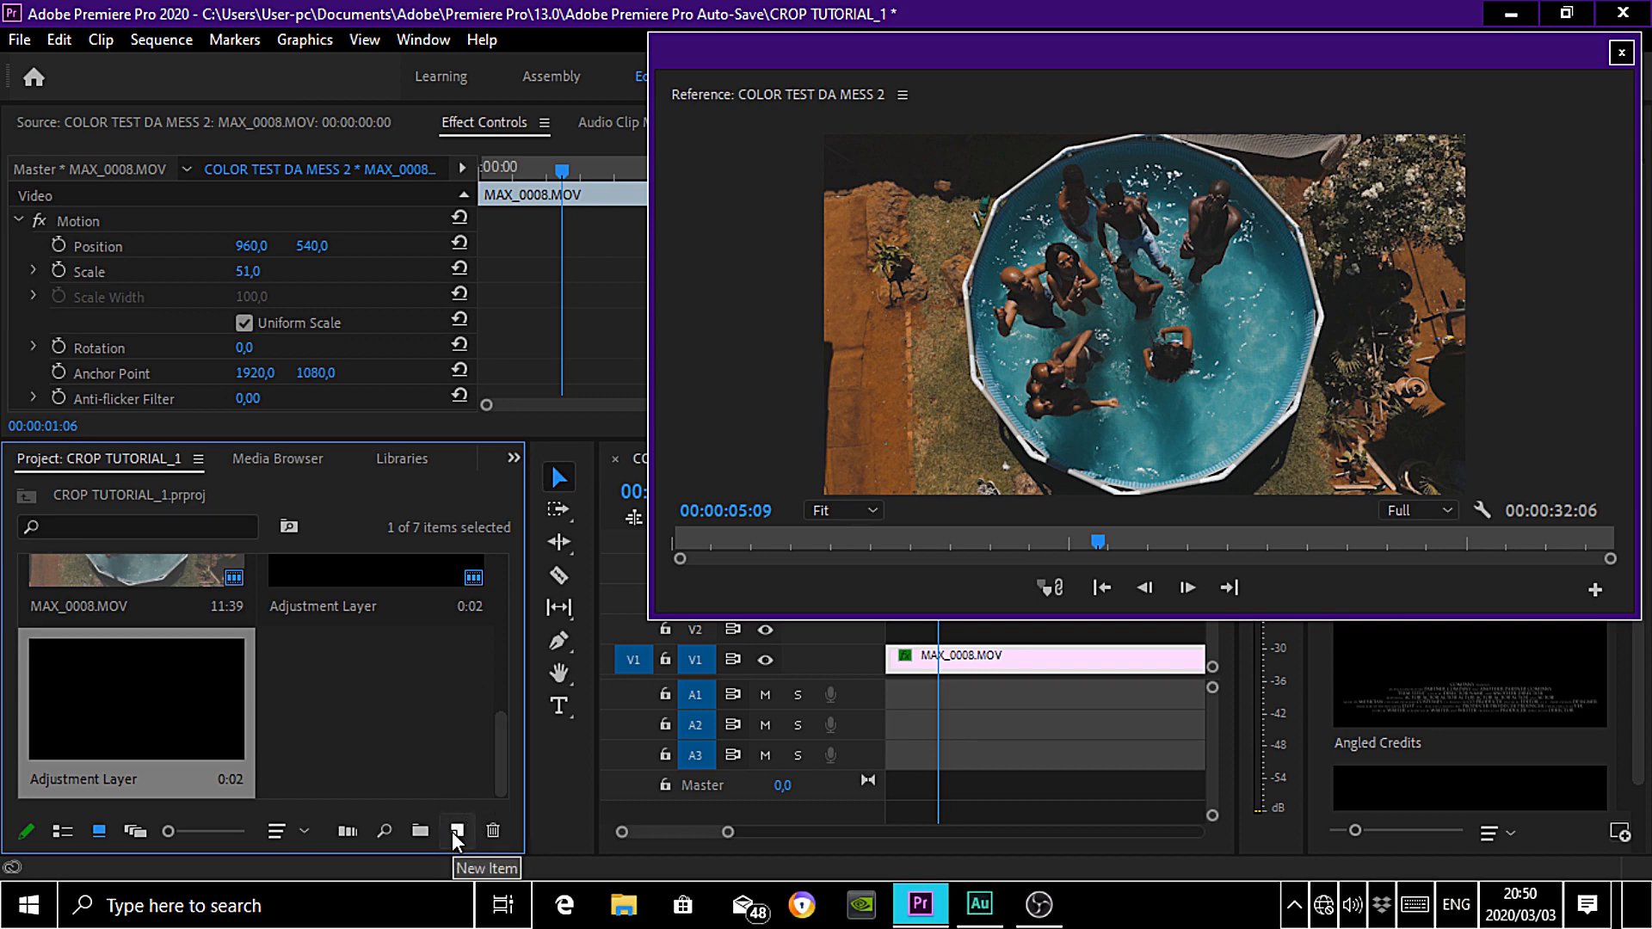
pyautogui.moveTo(526, 710); pyautogui.dragTo(543, 665)
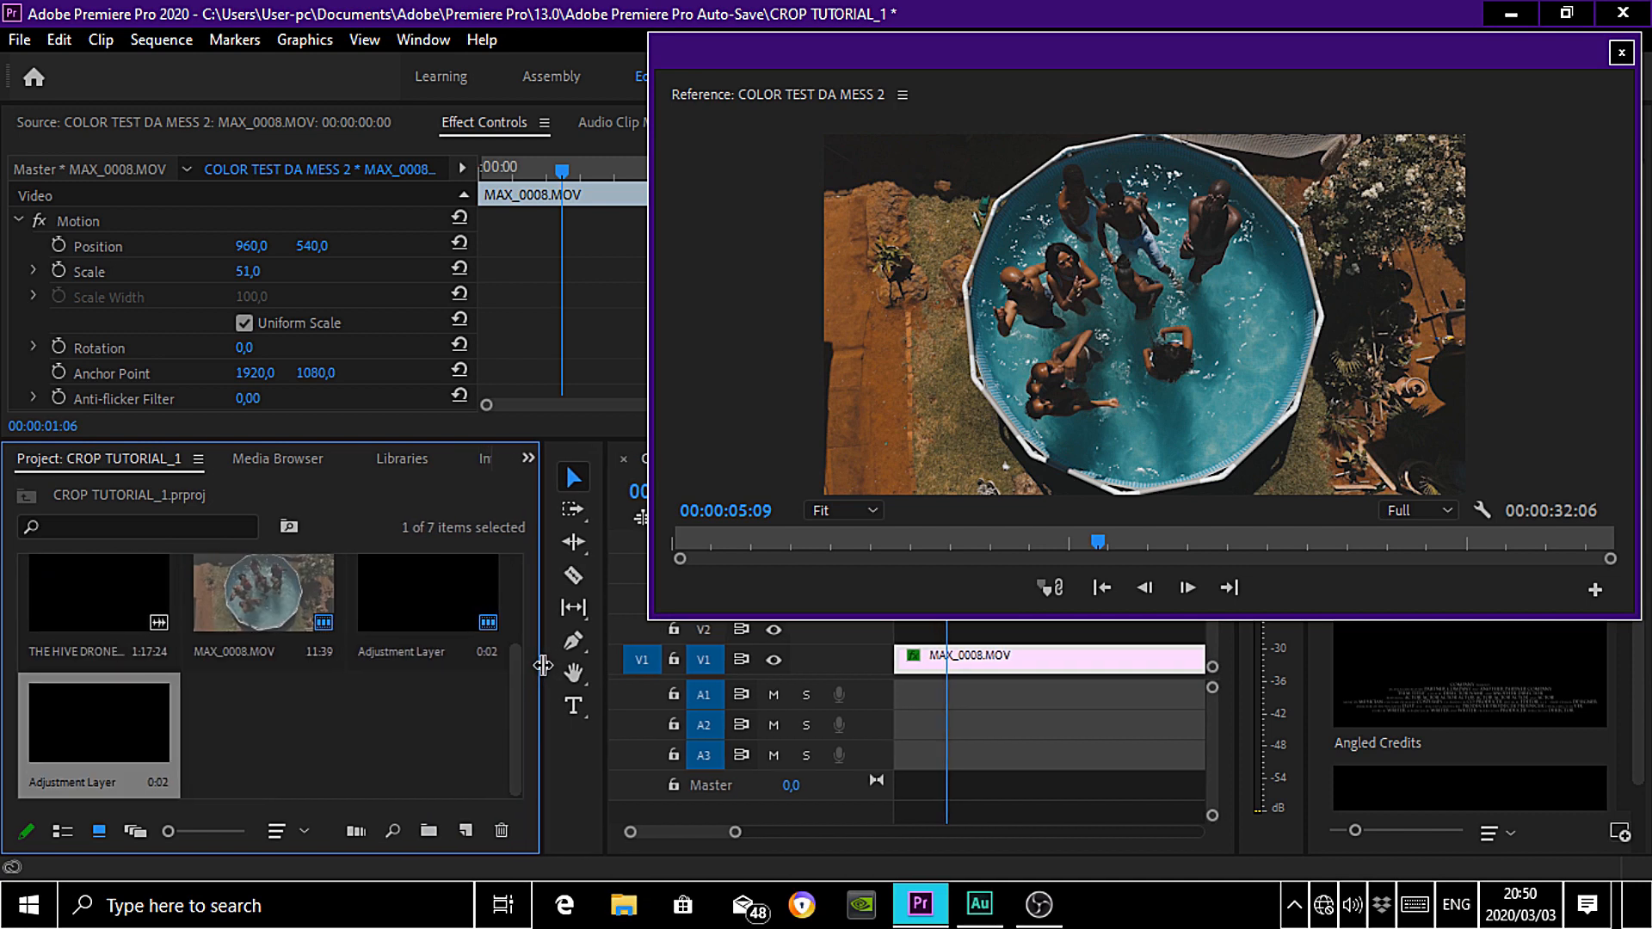
pyautogui.click(466, 832)
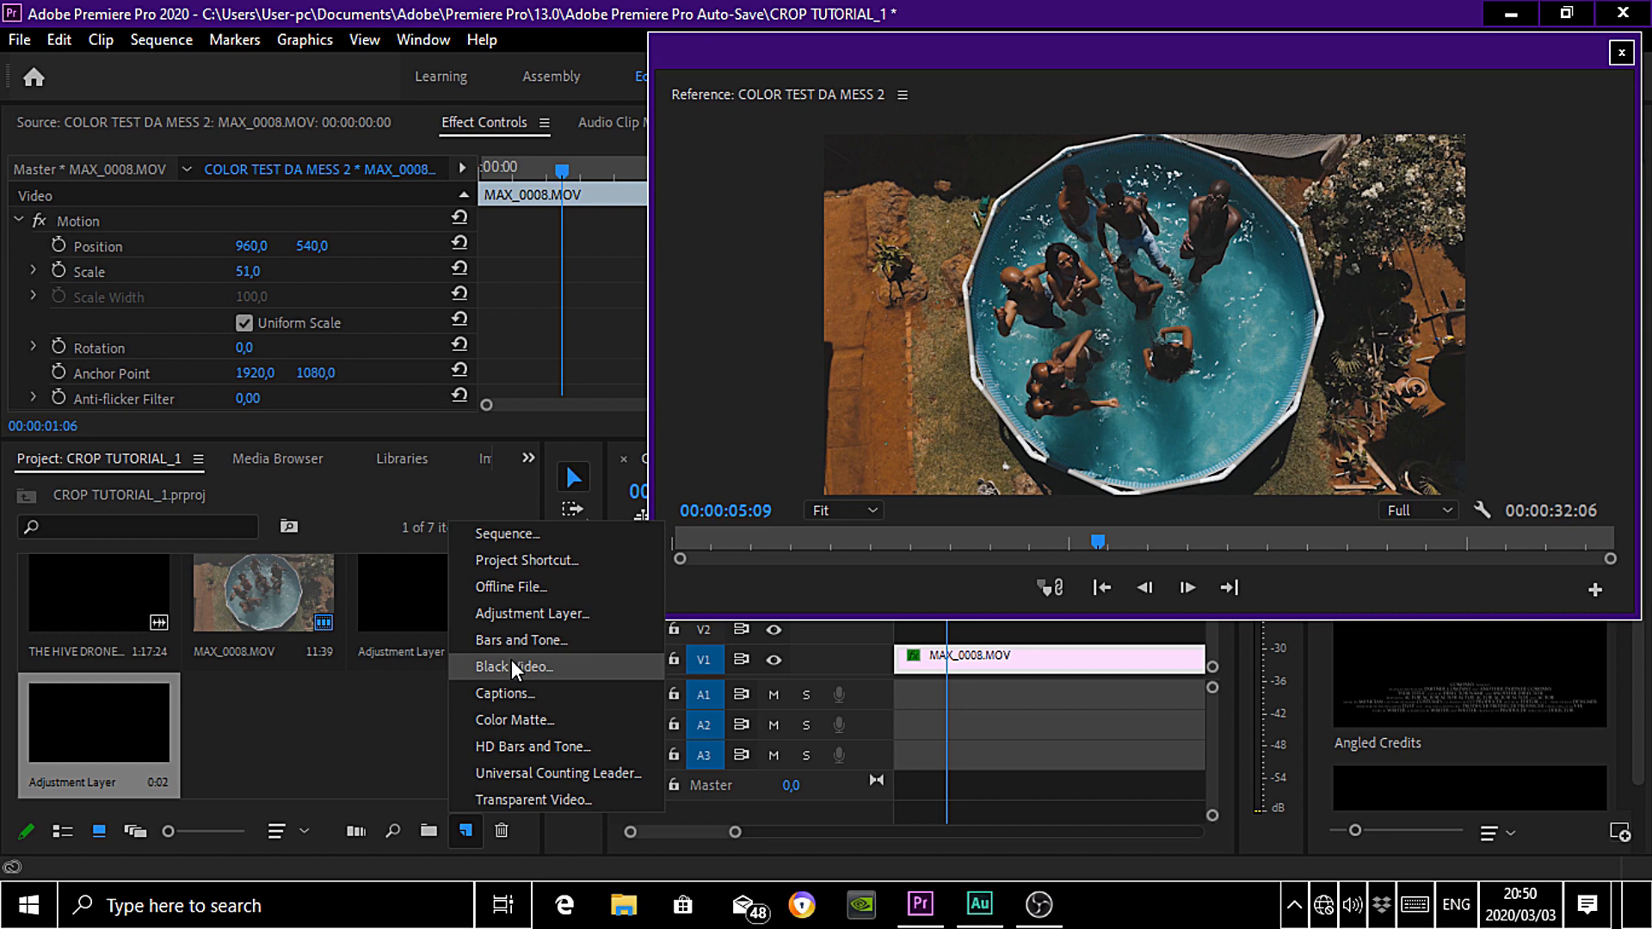
pyautogui.click(525, 616)
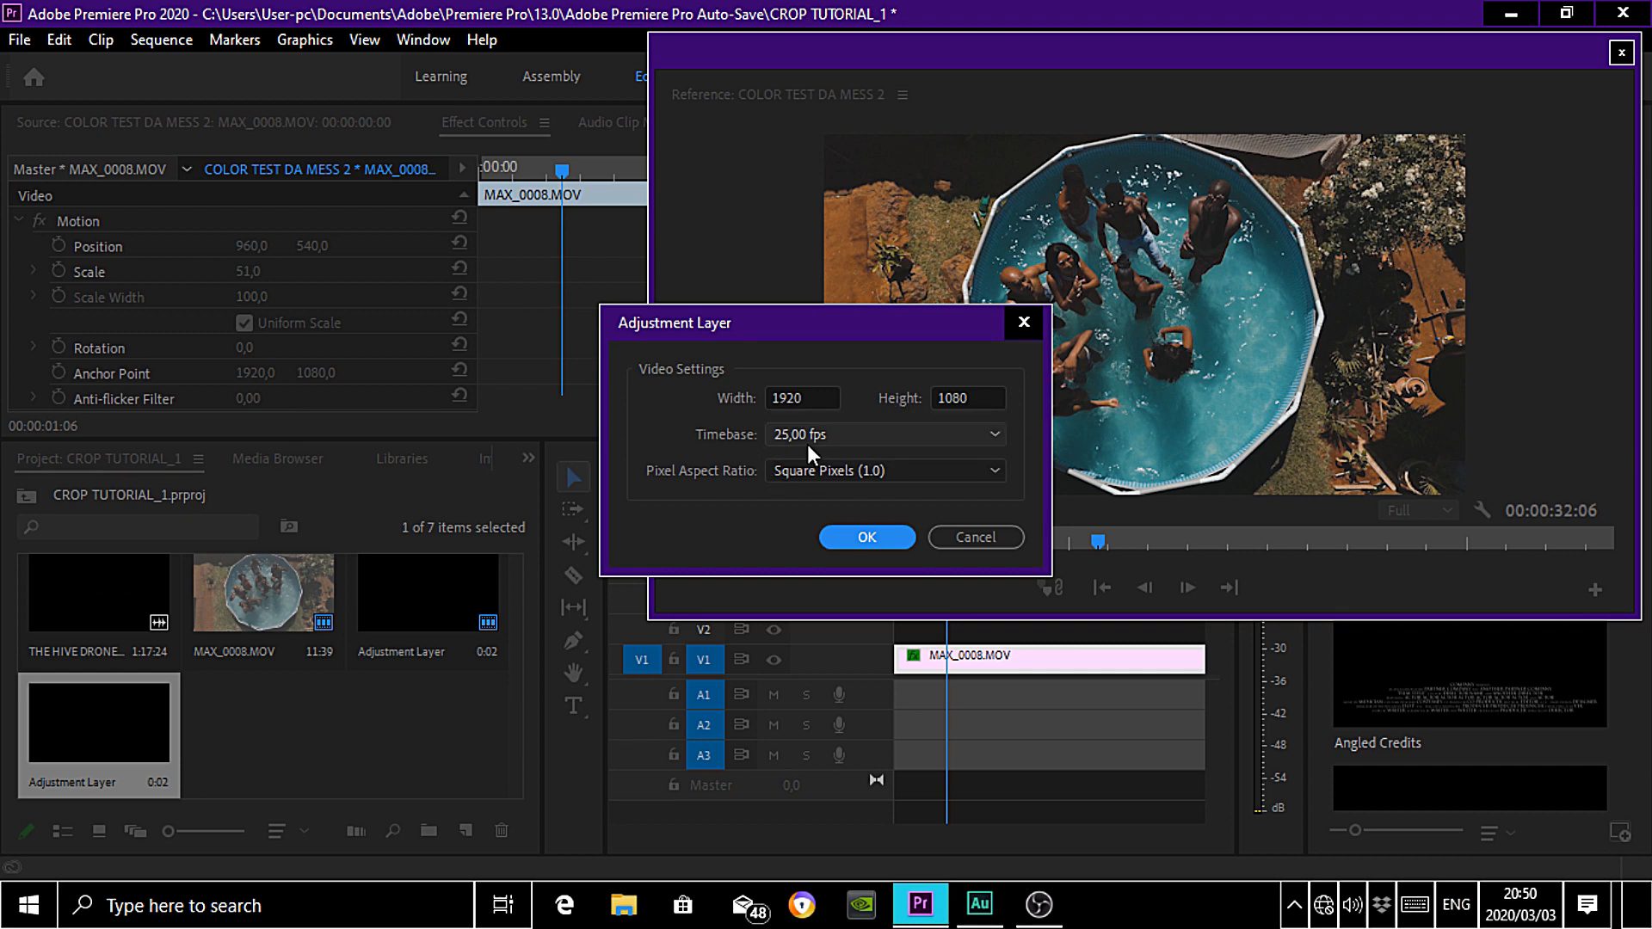
pyautogui.click(867, 538)
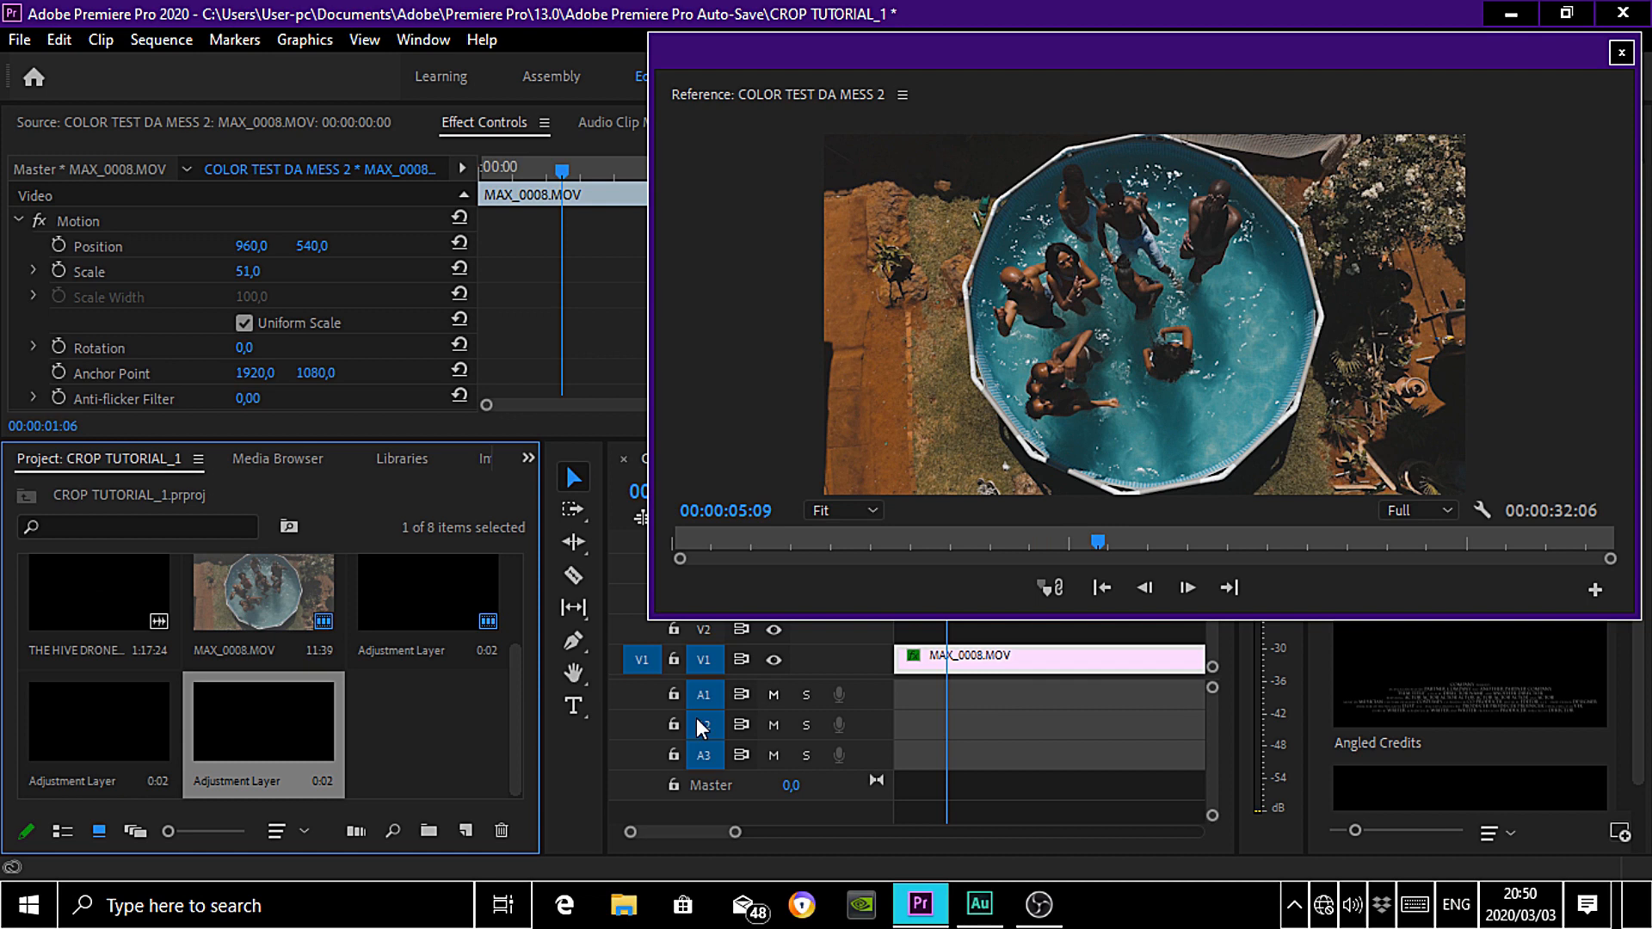
# Place the new adjustment layer on track V2 above MAX_0008.MOV and extend its start to the beginning of the clip
pyautogui.moveTo(1123, 619); pyautogui.dragTo(1123, 566)
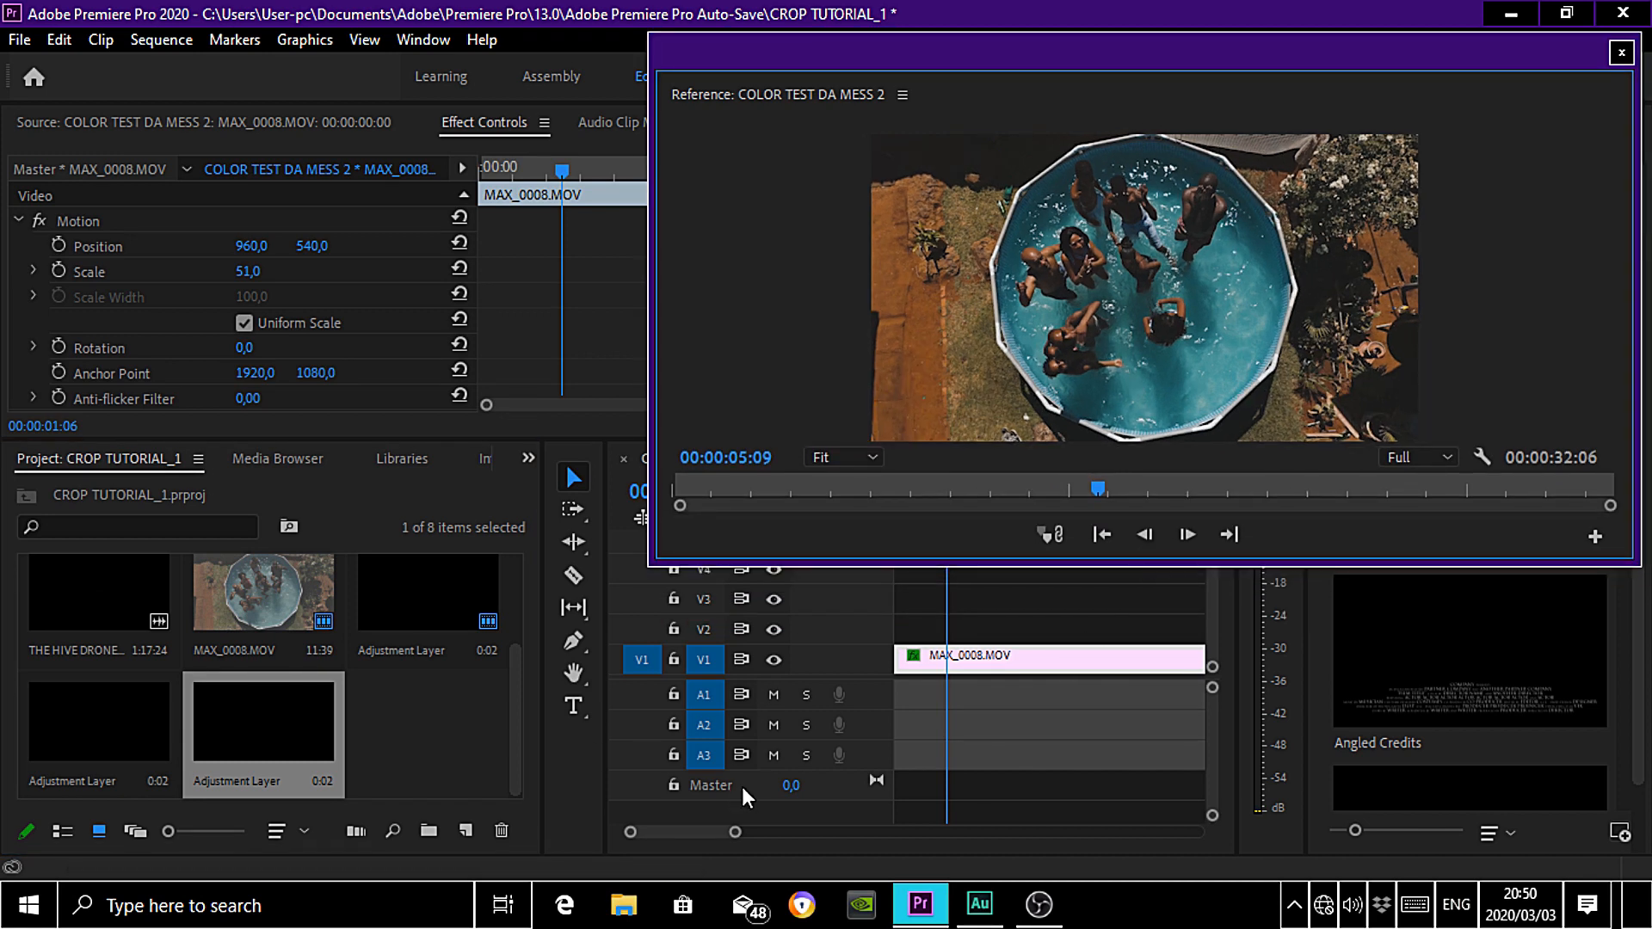
pyautogui.click(664, 835)
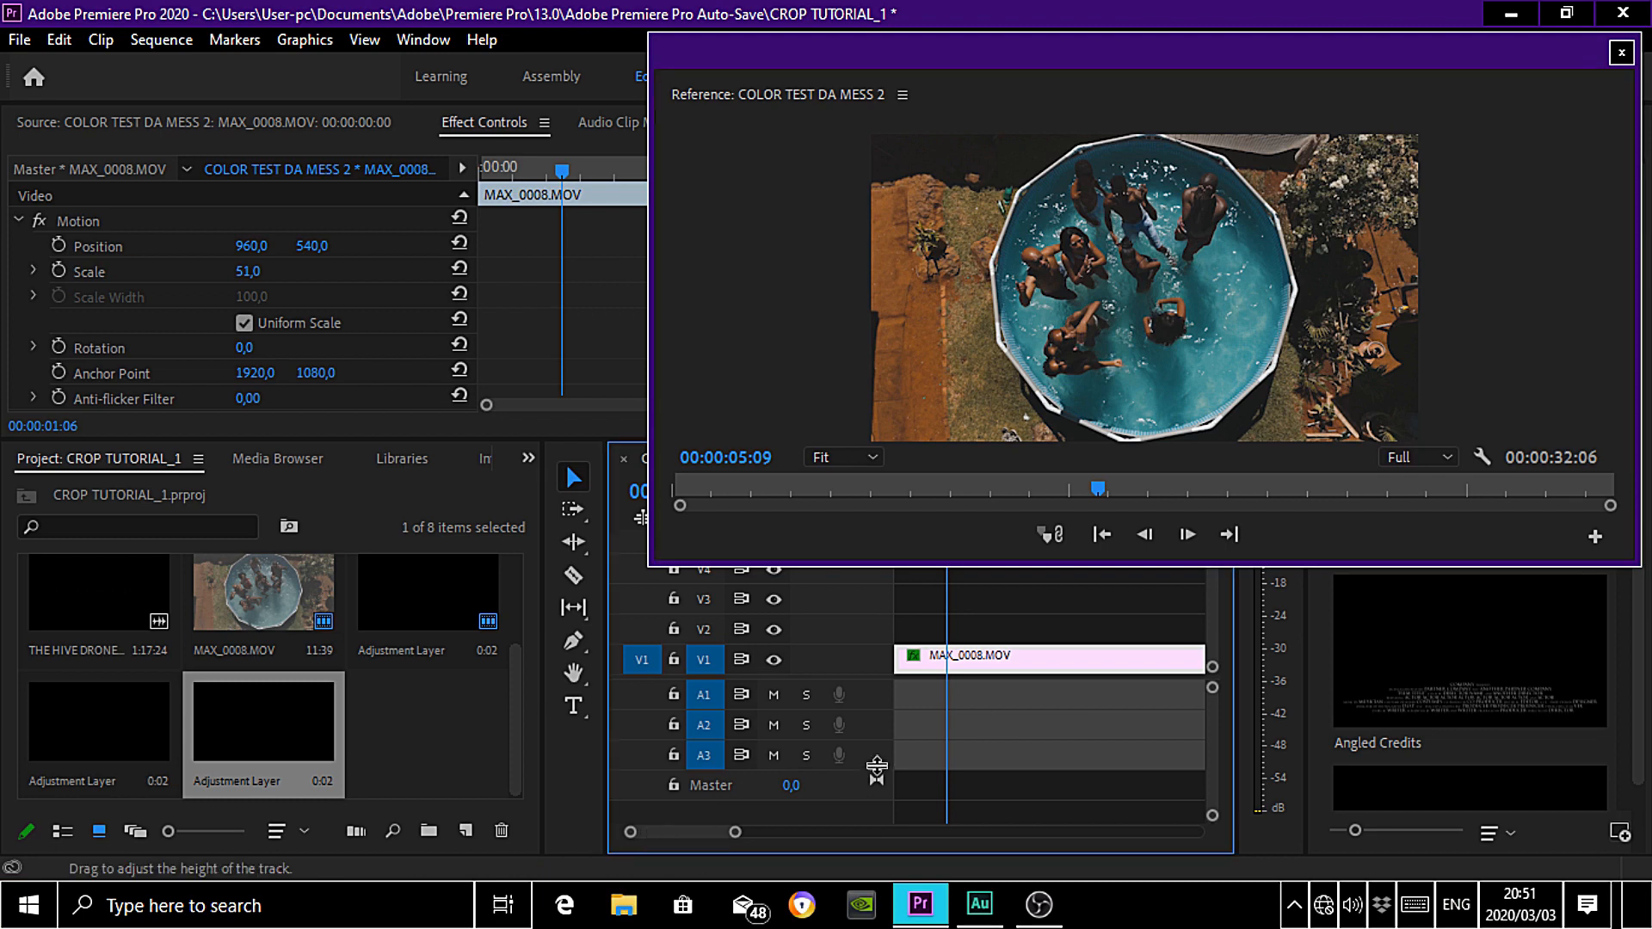
pyautogui.moveTo(248, 729); pyautogui.dragTo(951, 639)
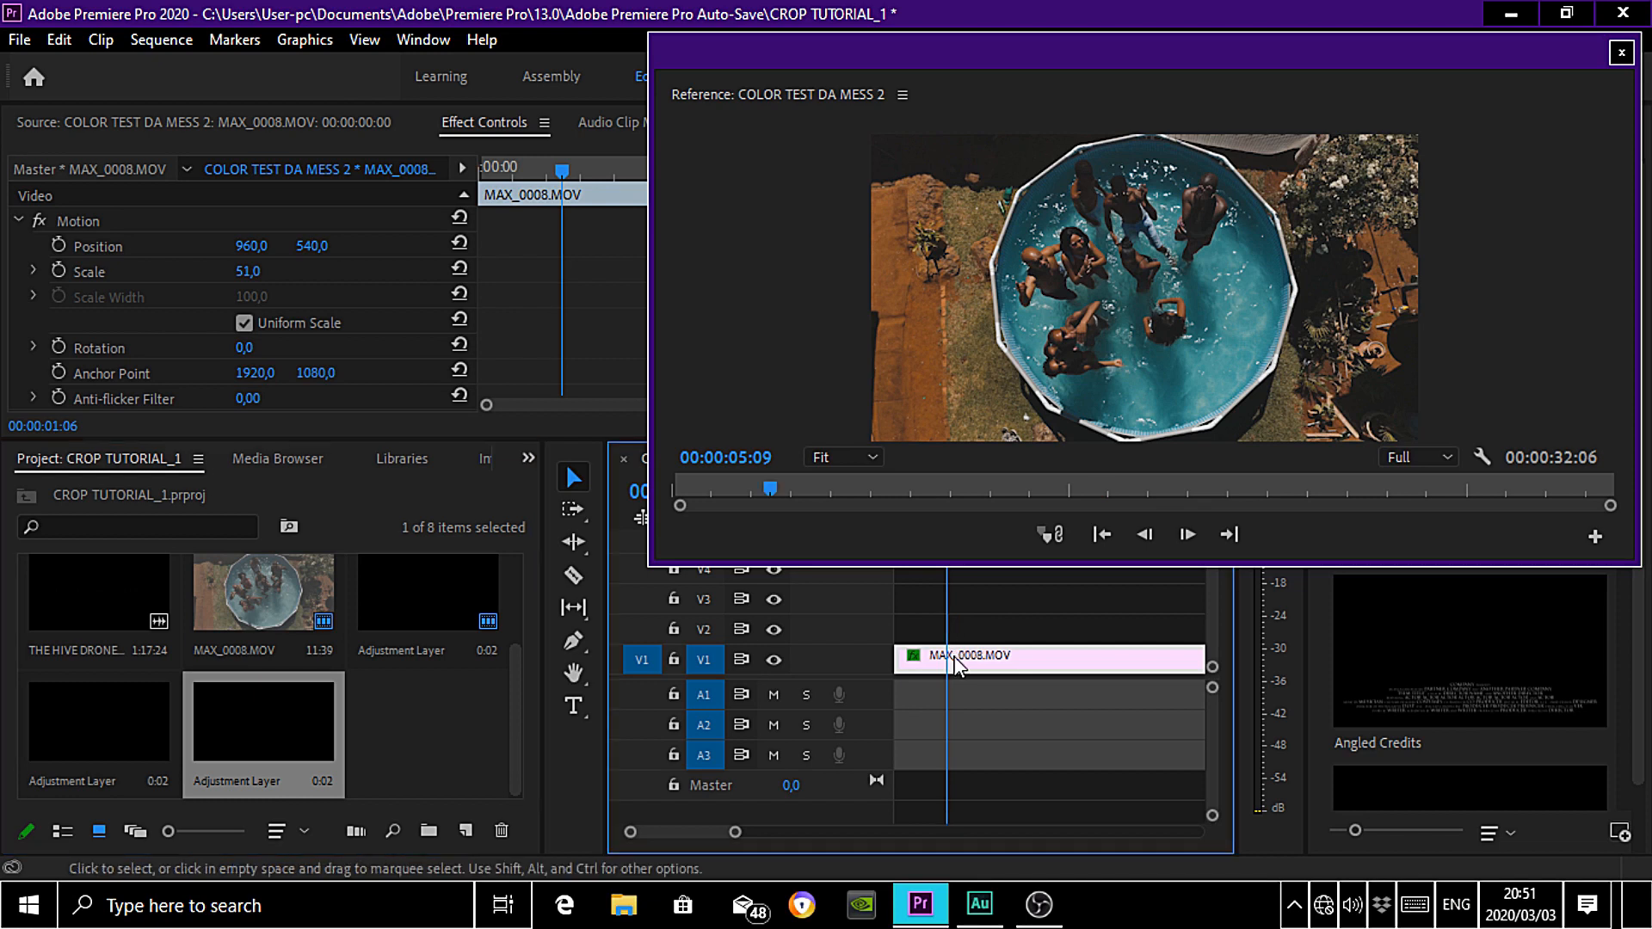
pyautogui.moveTo(735, 833); pyautogui.dragTo(688, 833)
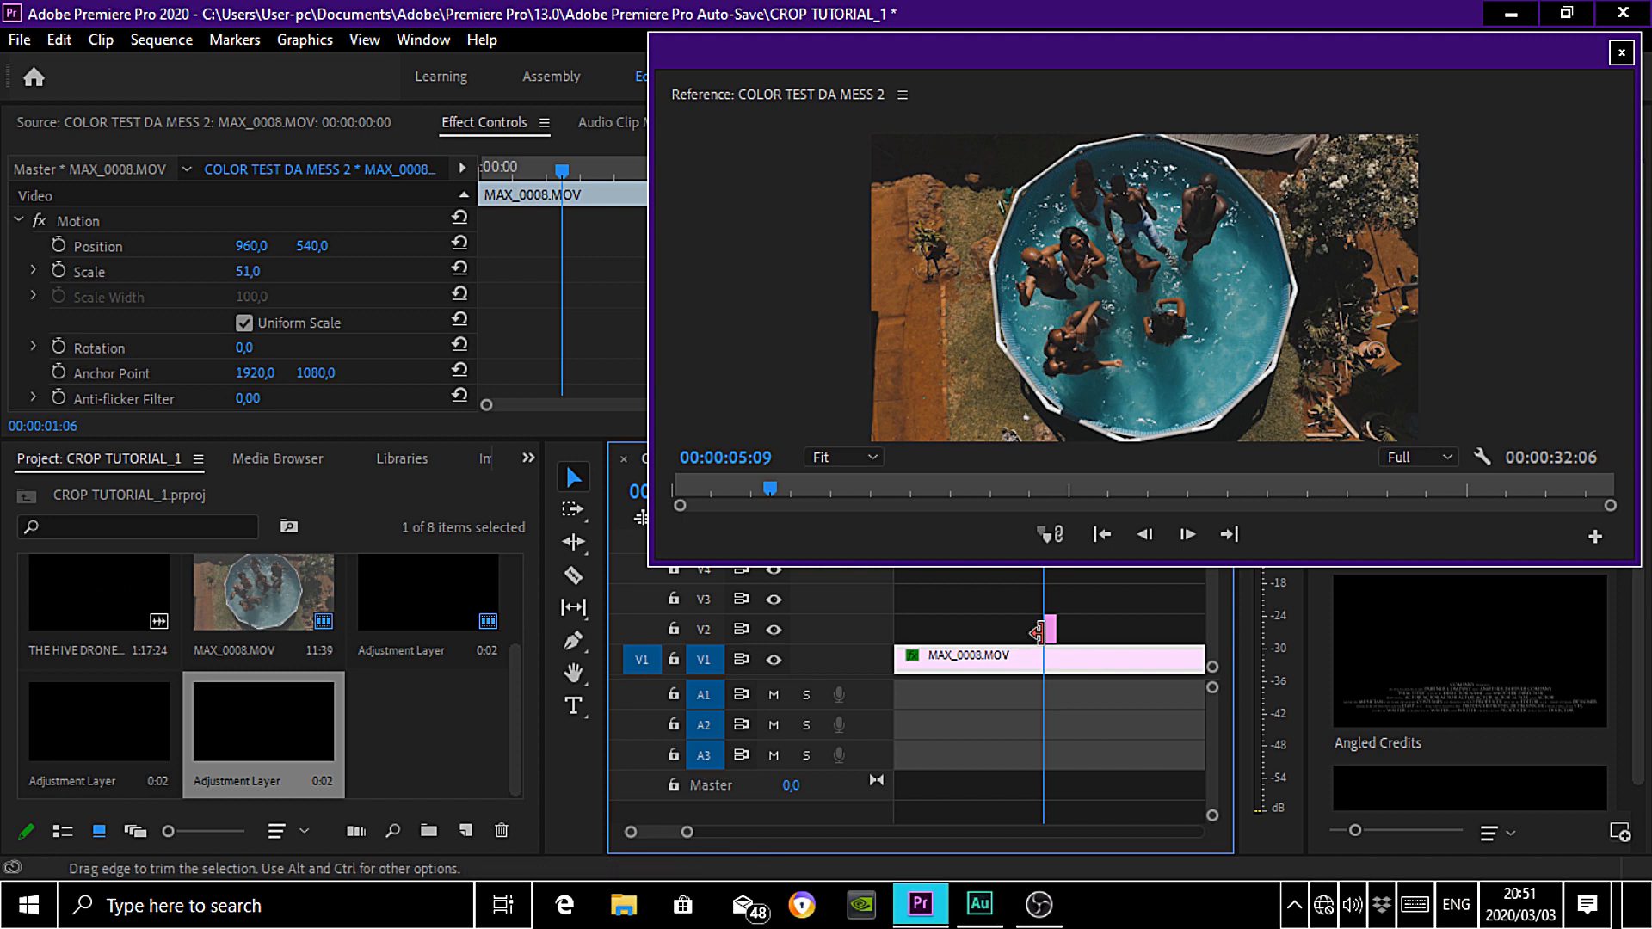
pyautogui.moveTo(1038, 631); pyautogui.dragTo(803, 650)
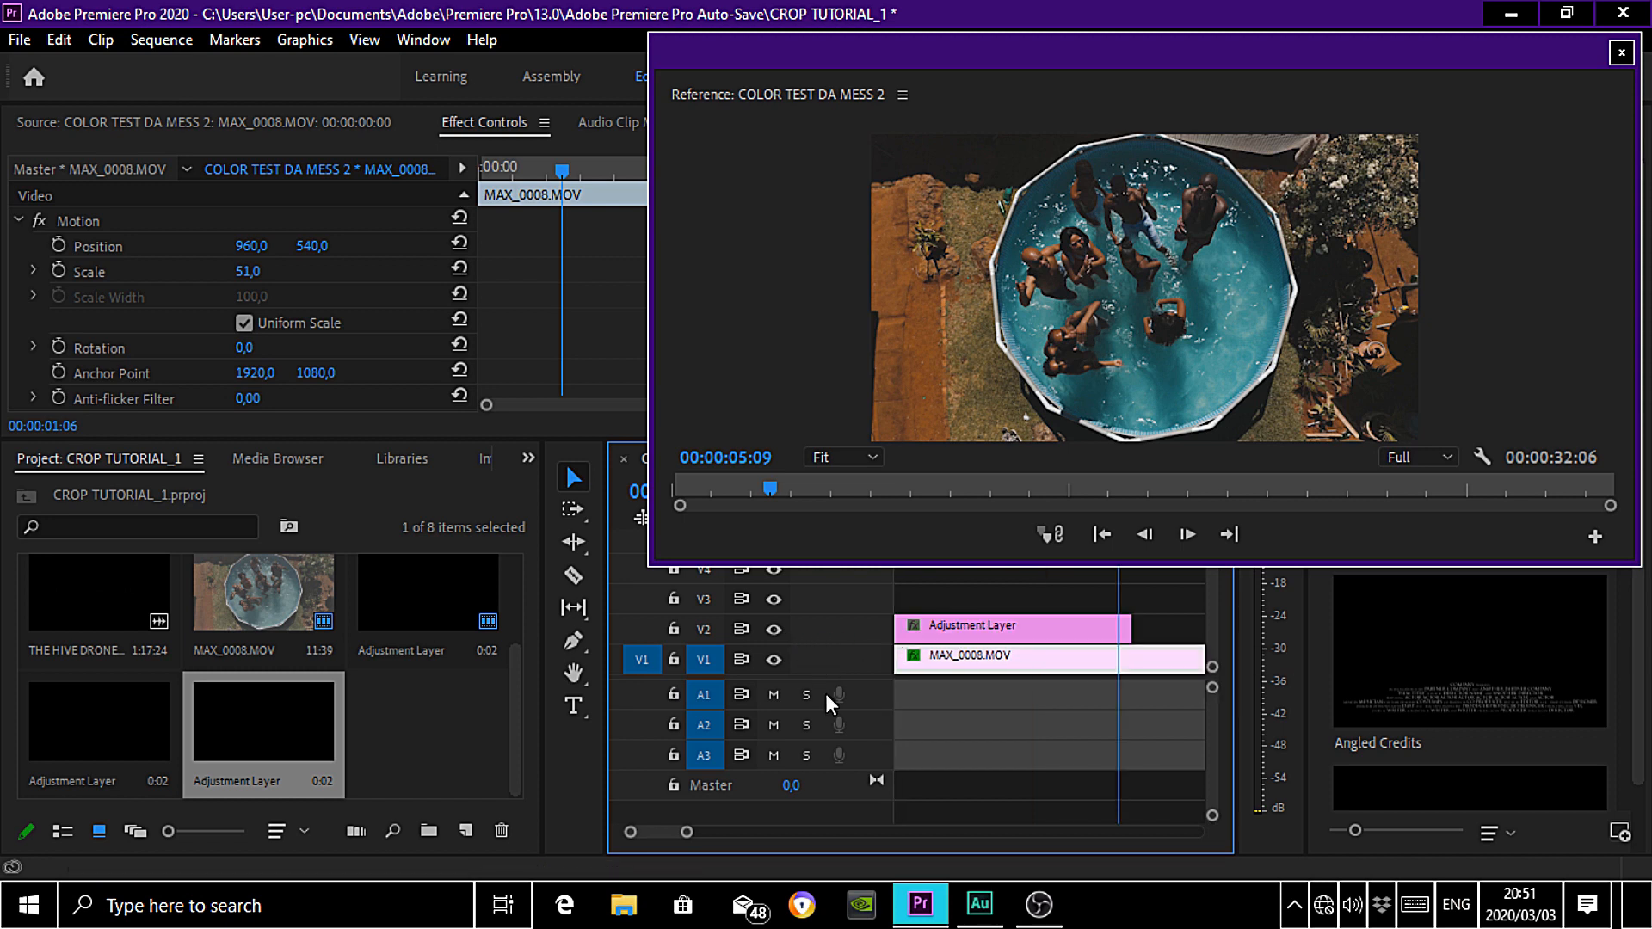
# Extend the adjustment layer's end to match the end of MAX_0008.MOV, select it and scrub through the footage in the Reference monitor
pyautogui.moveTo(687, 833); pyautogui.dragTo(782, 833)
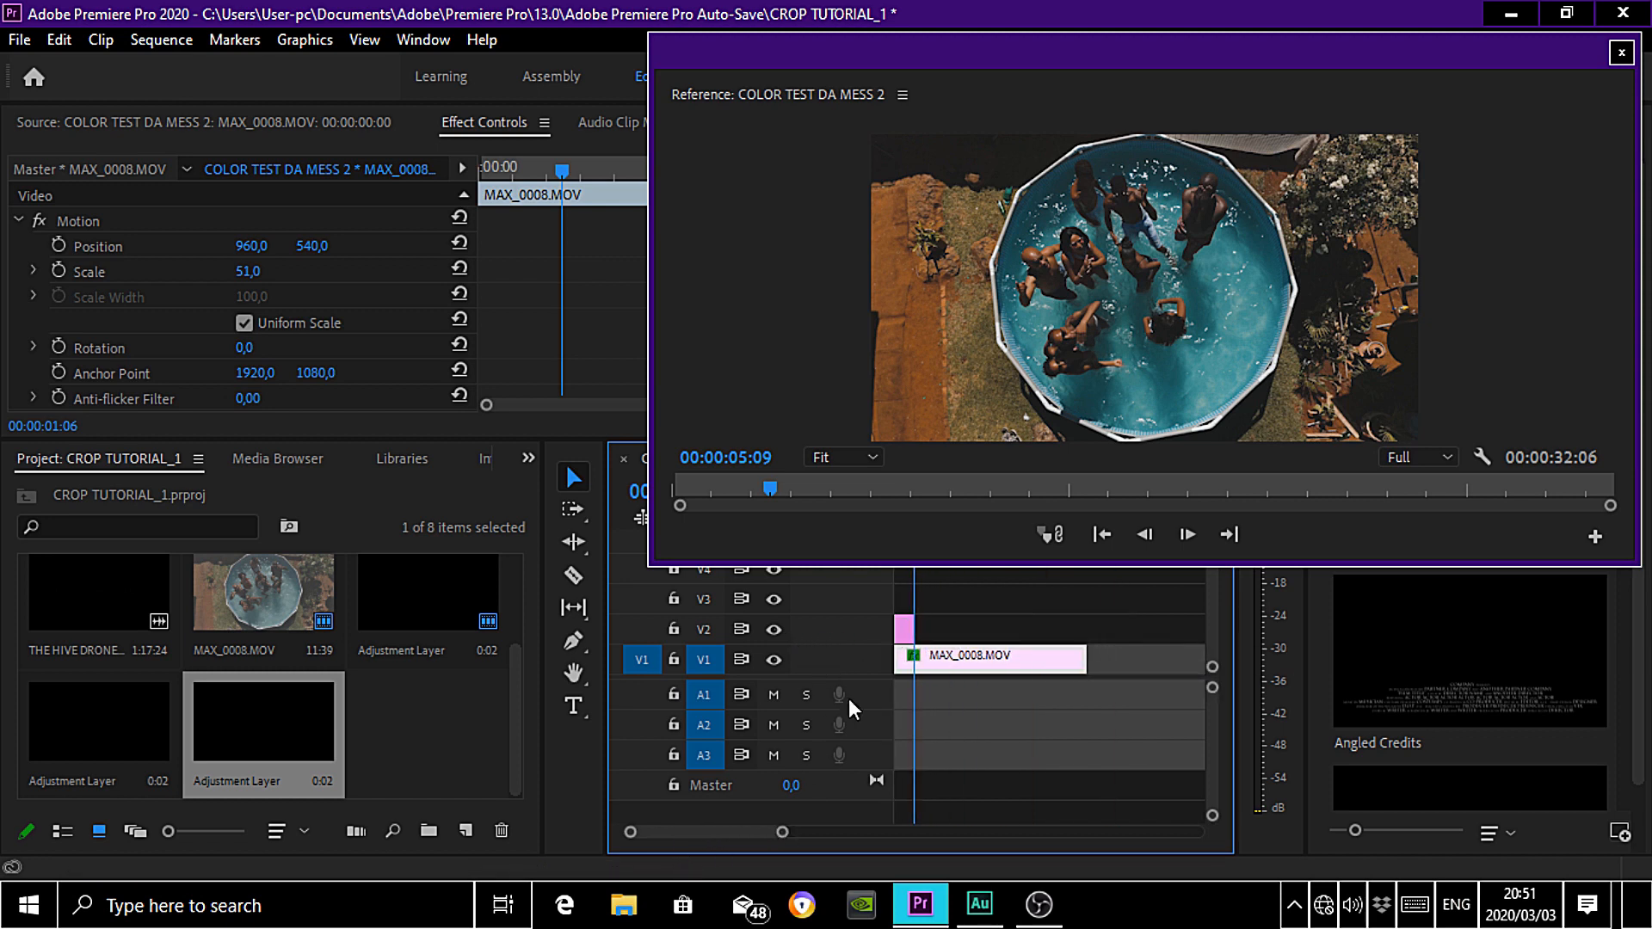
pyautogui.moveTo(911, 641); pyautogui.dragTo(1085, 634)
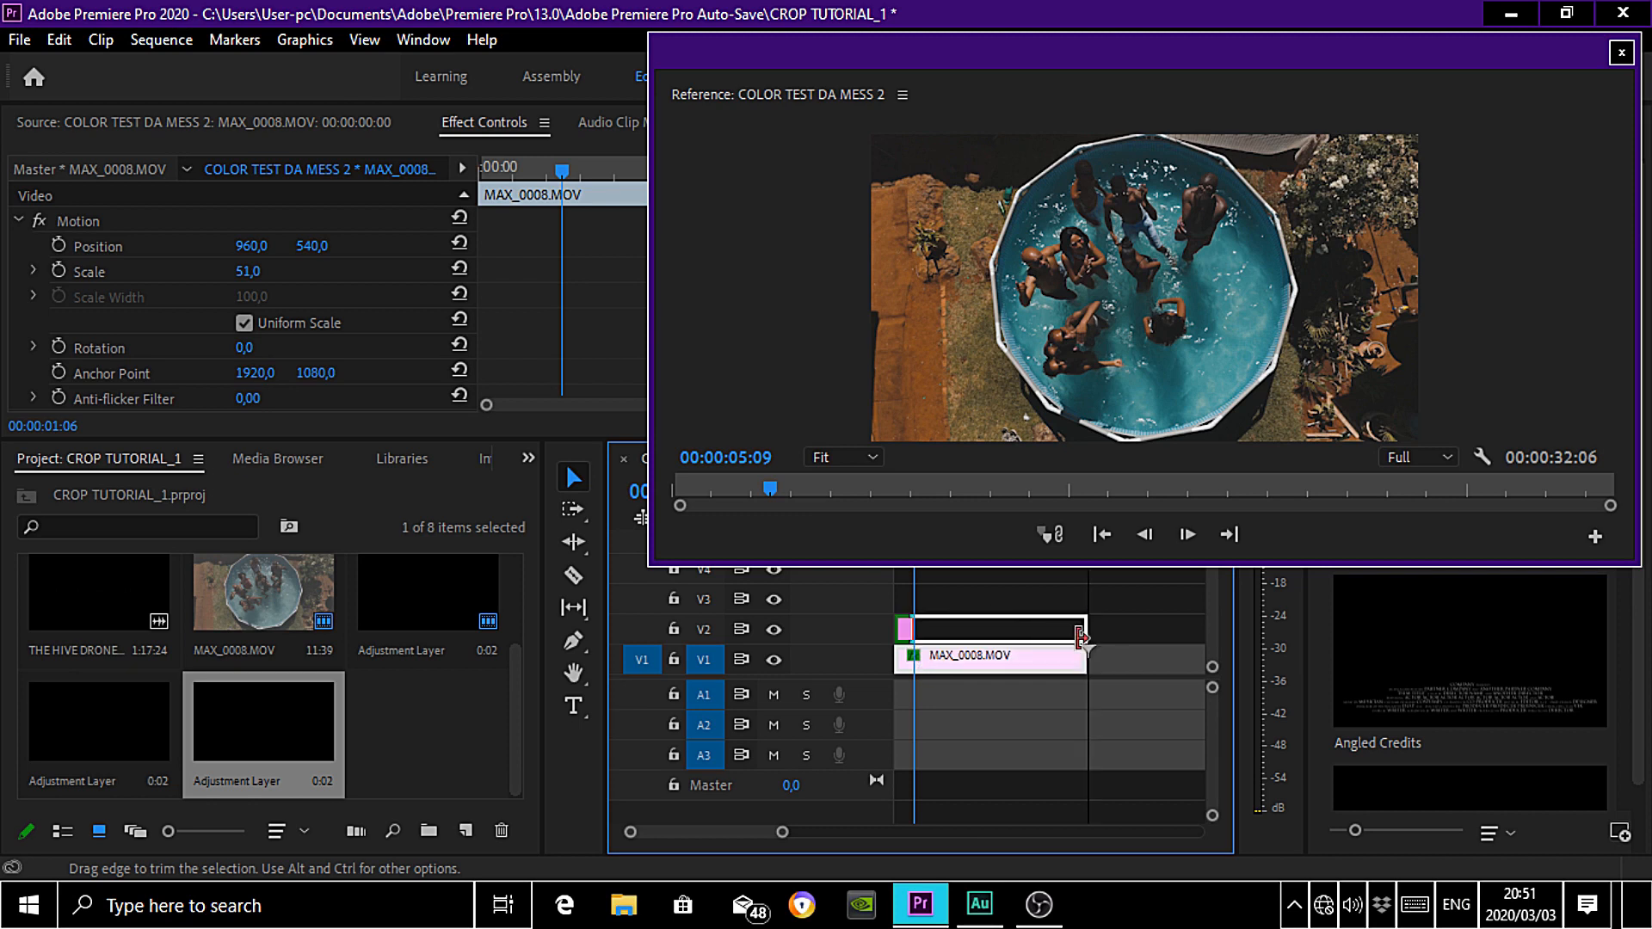
pyautogui.click(955, 639)
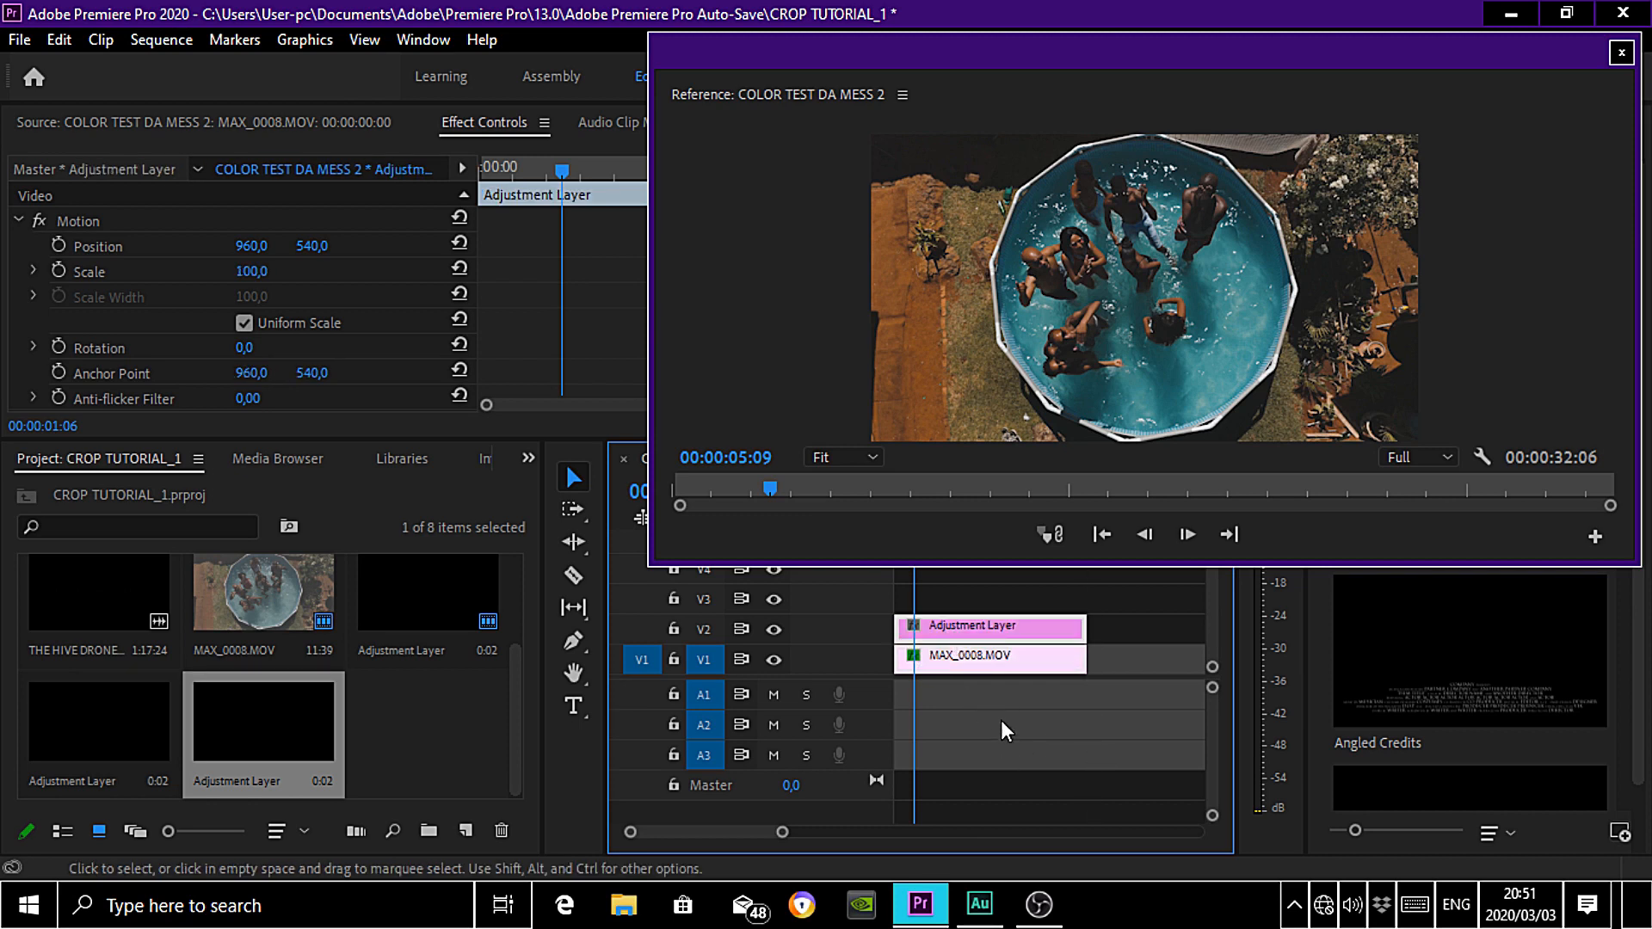
pyautogui.click(773, 489)
pyautogui.moveTo(772, 495); pyautogui.dragTo(955, 499)
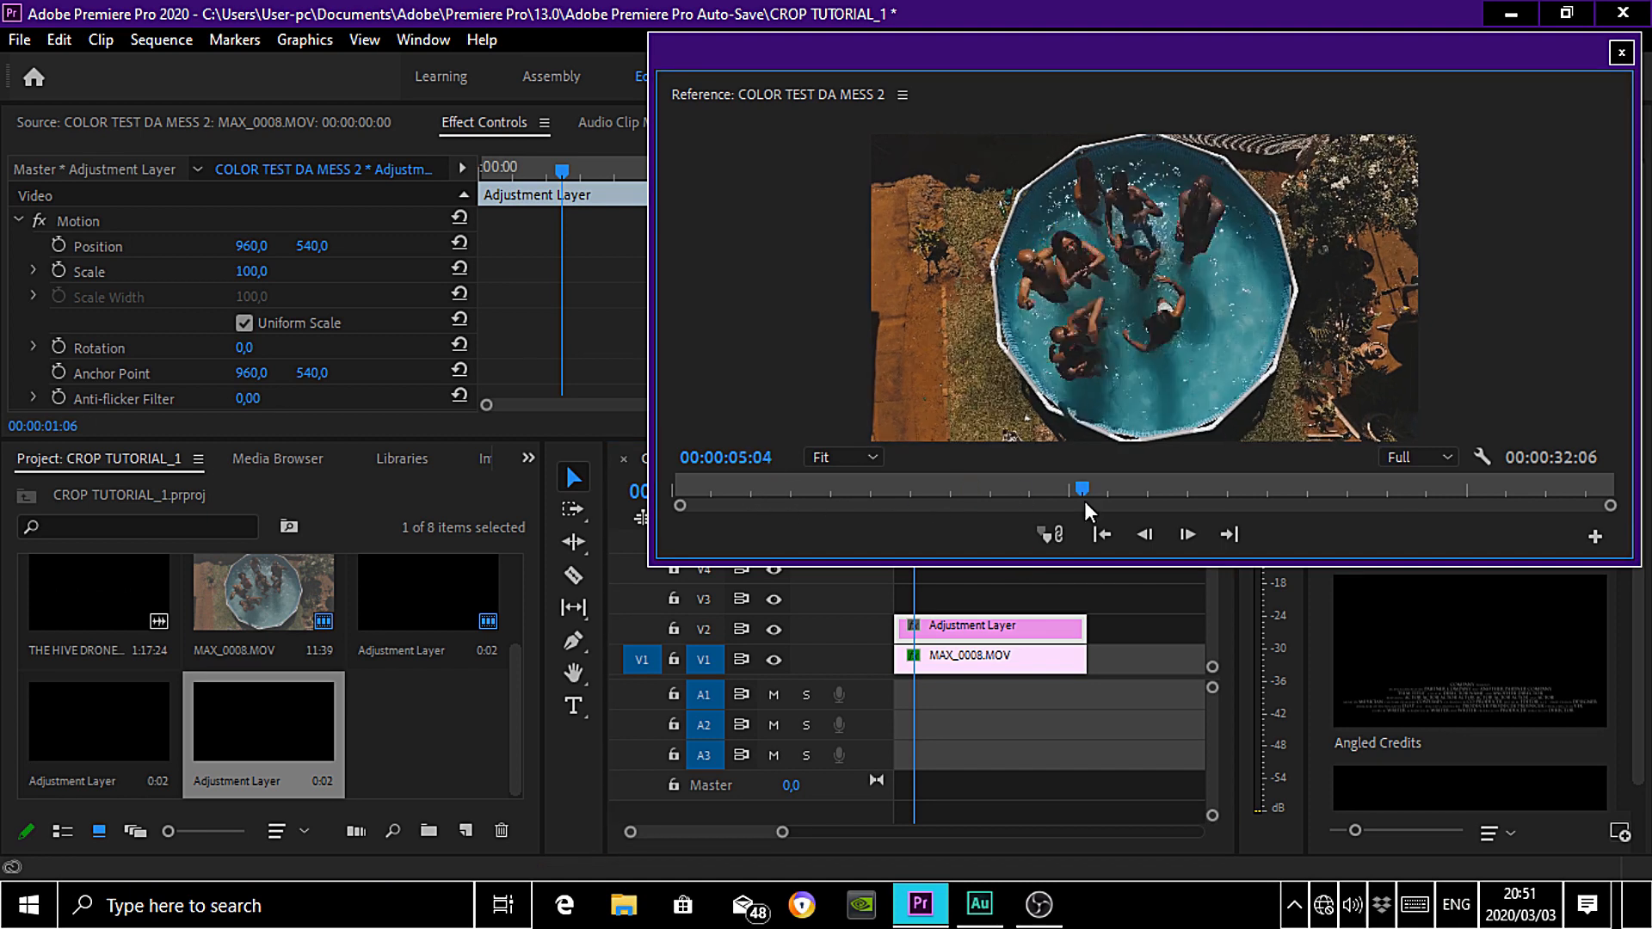
pyautogui.press('space')
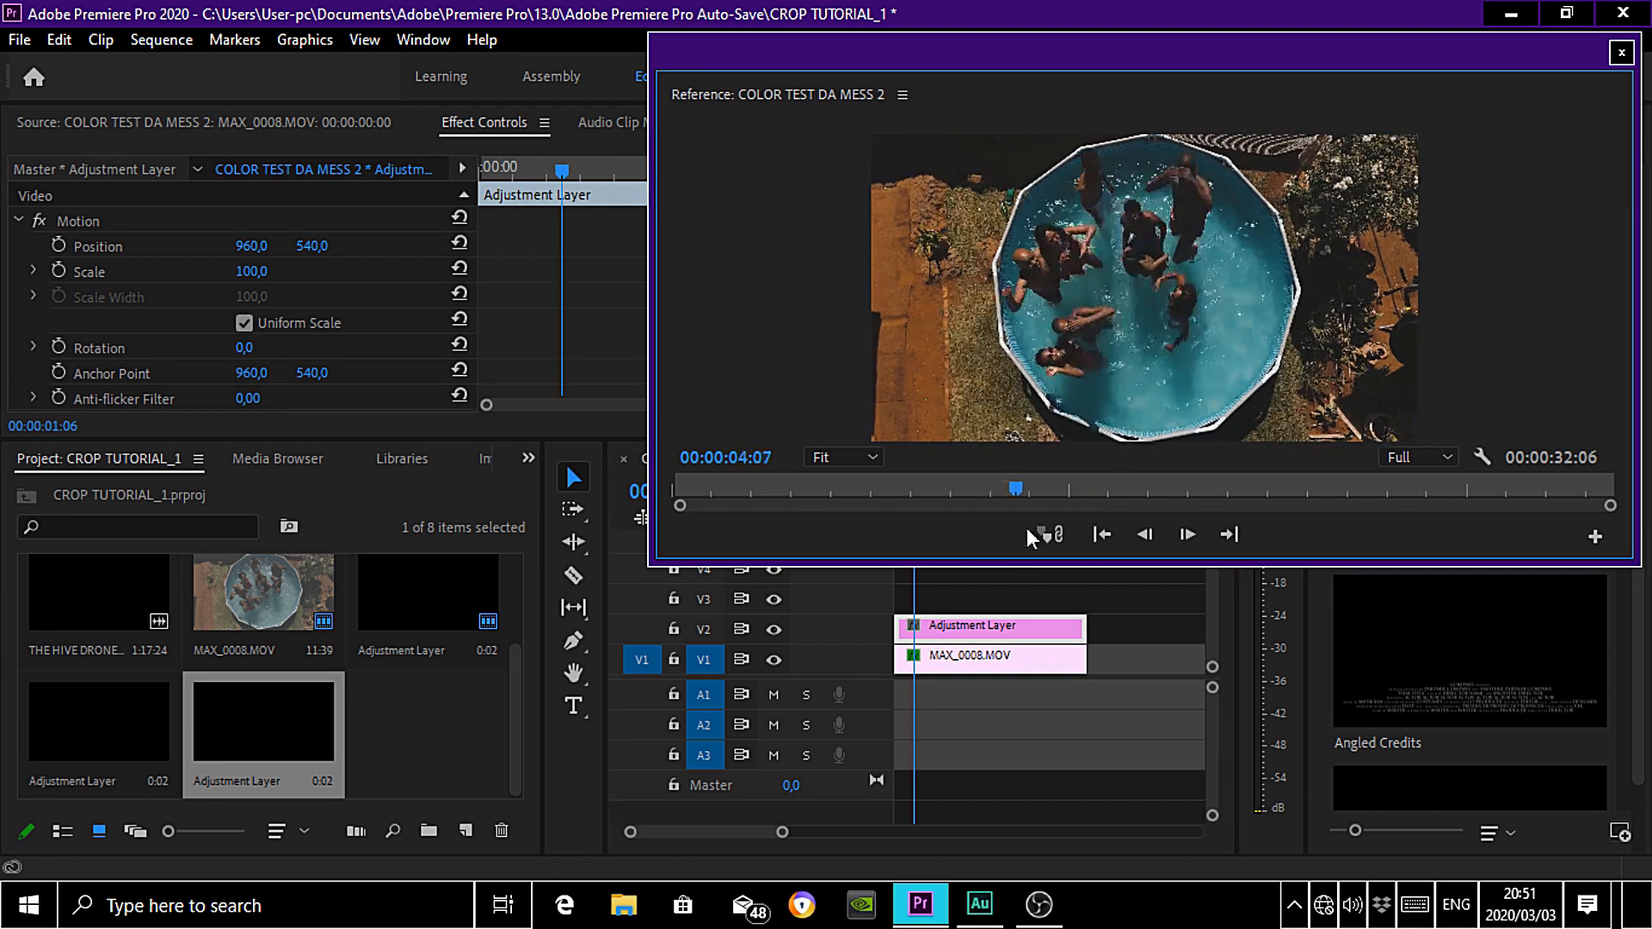
pyautogui.moveTo(1100, 523); pyautogui.dragTo(1003, 531)
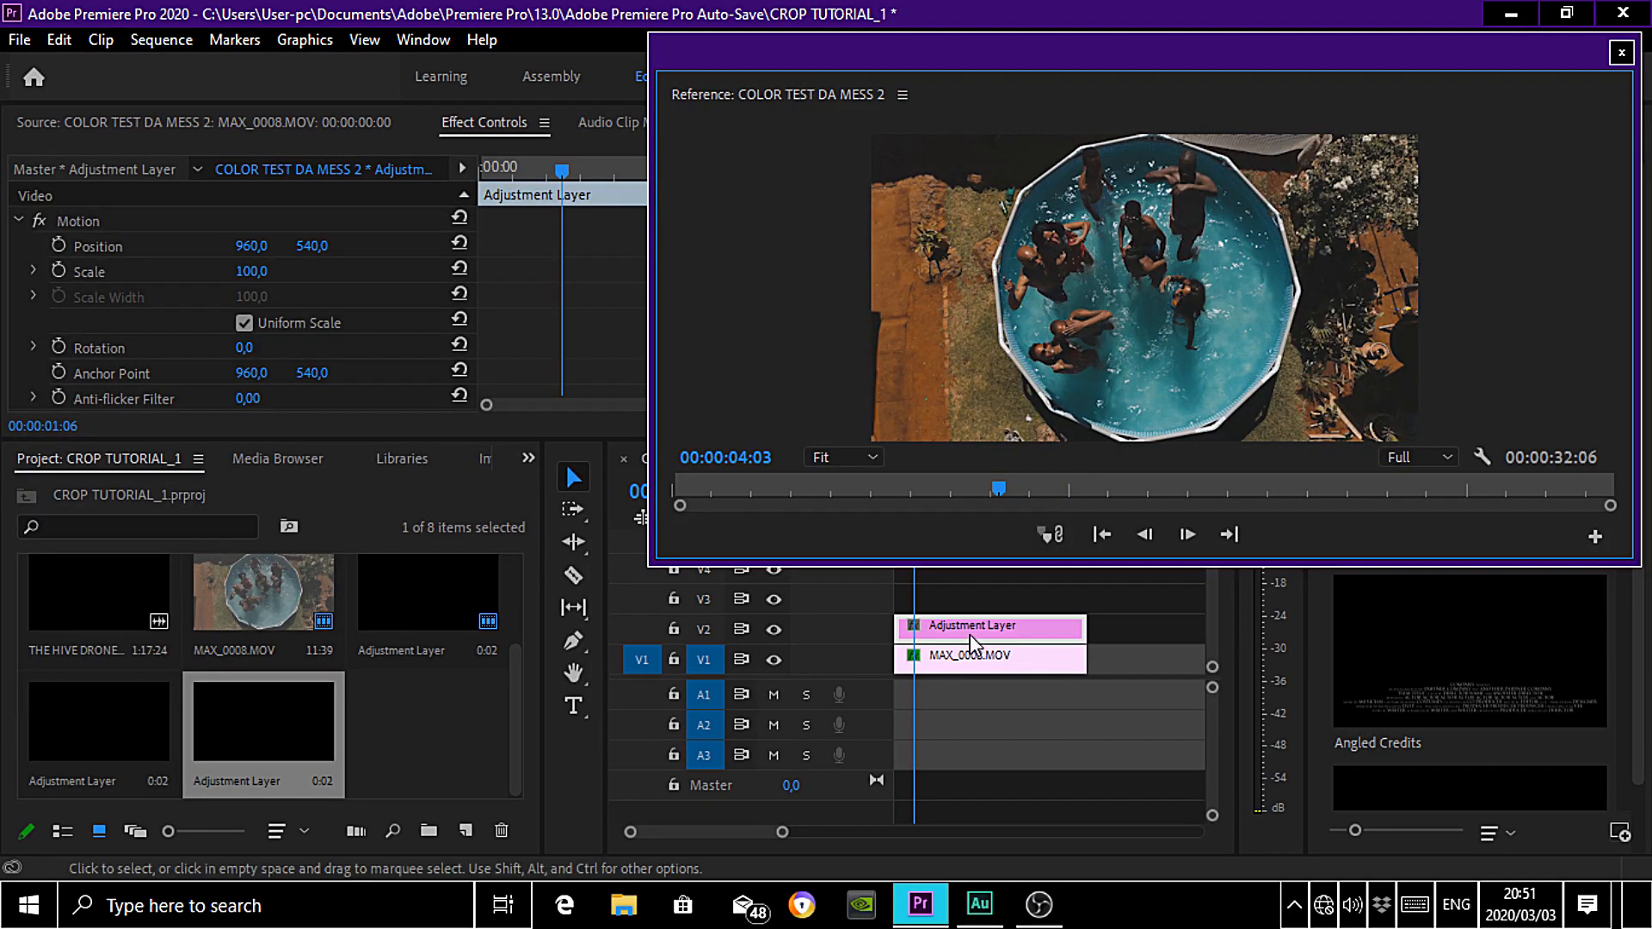
# Find the Crop effect by searching for CROP, apply it to the adjustment layer on V2 and show the layer's effect controls
pyautogui.click(528, 460)
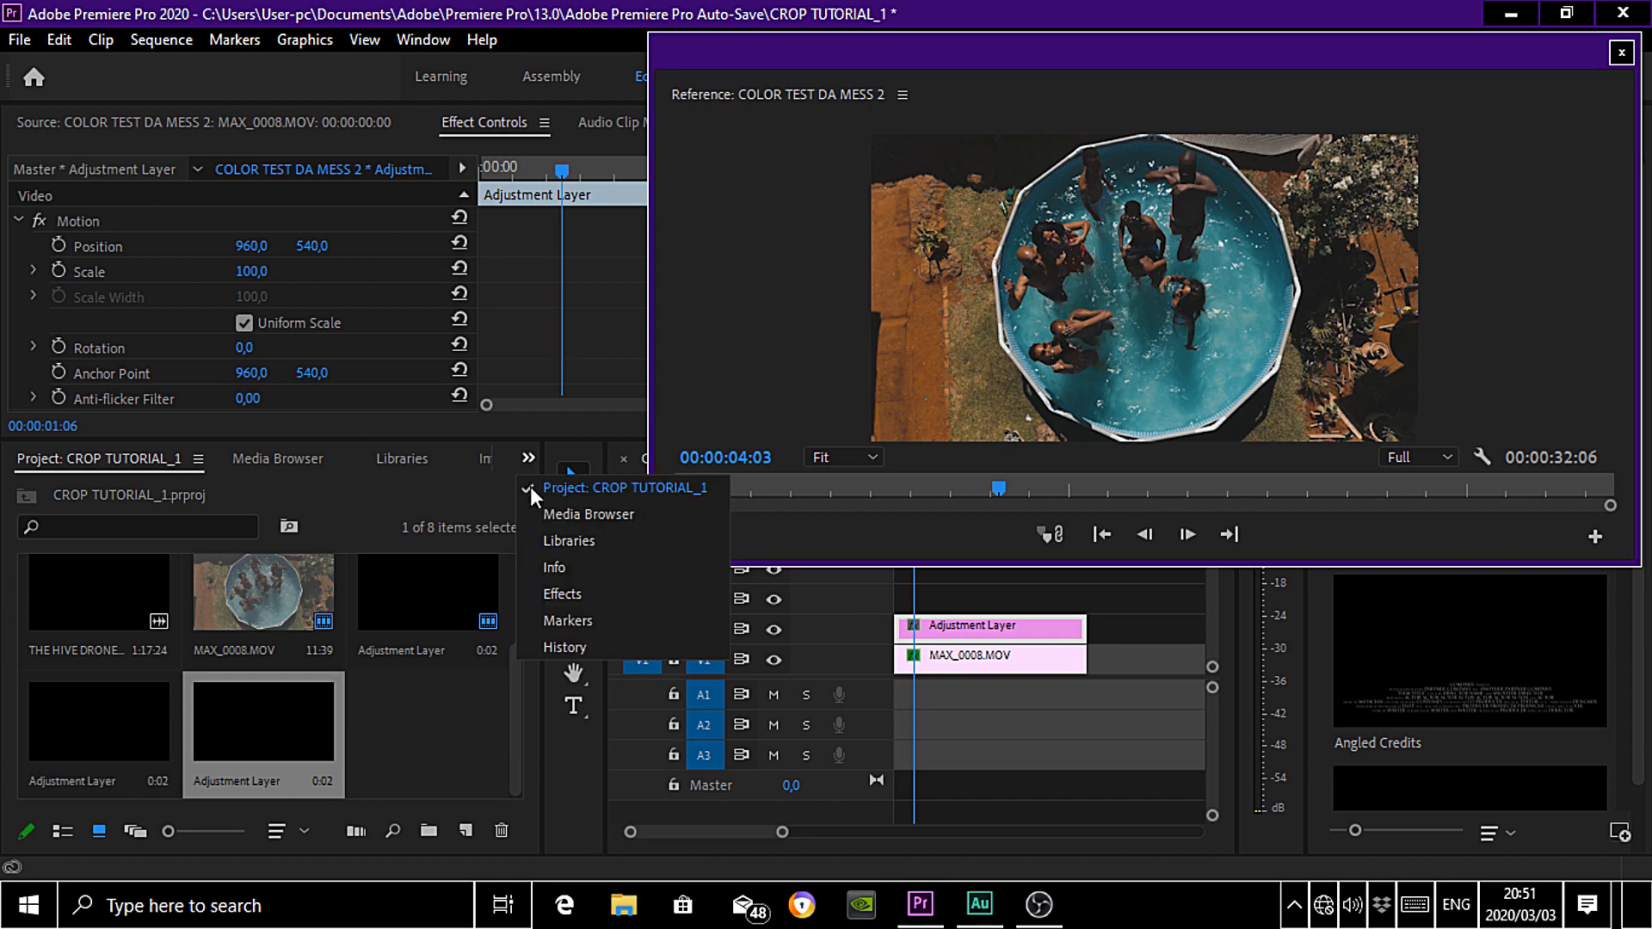
pyautogui.click(573, 596)
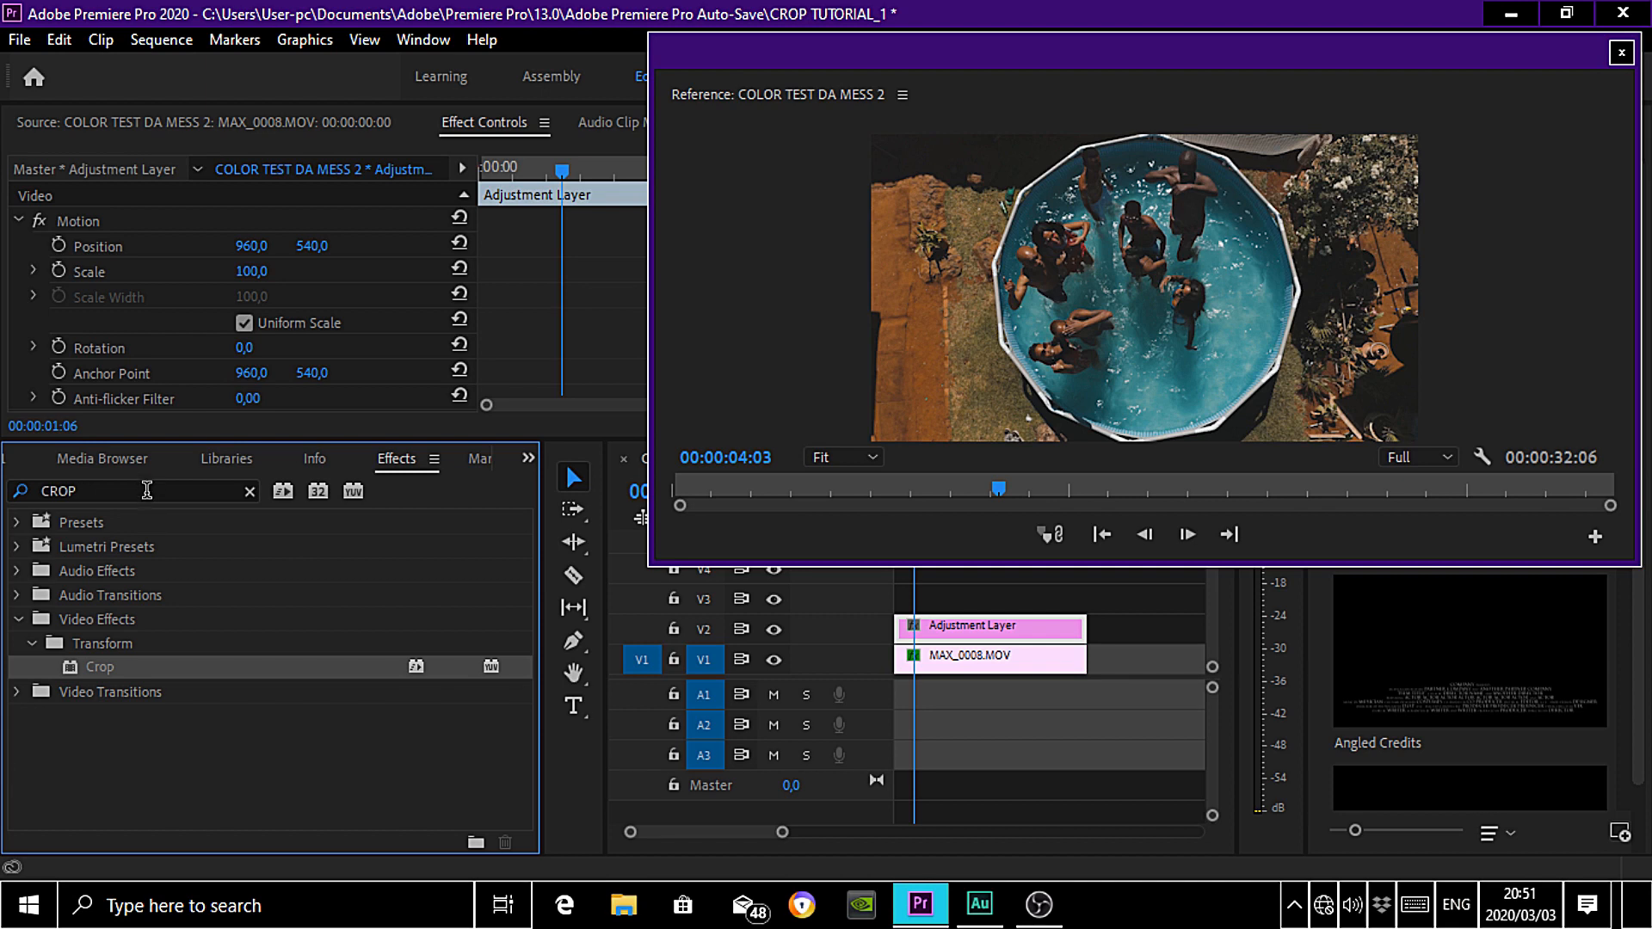
pyautogui.click(147, 490)
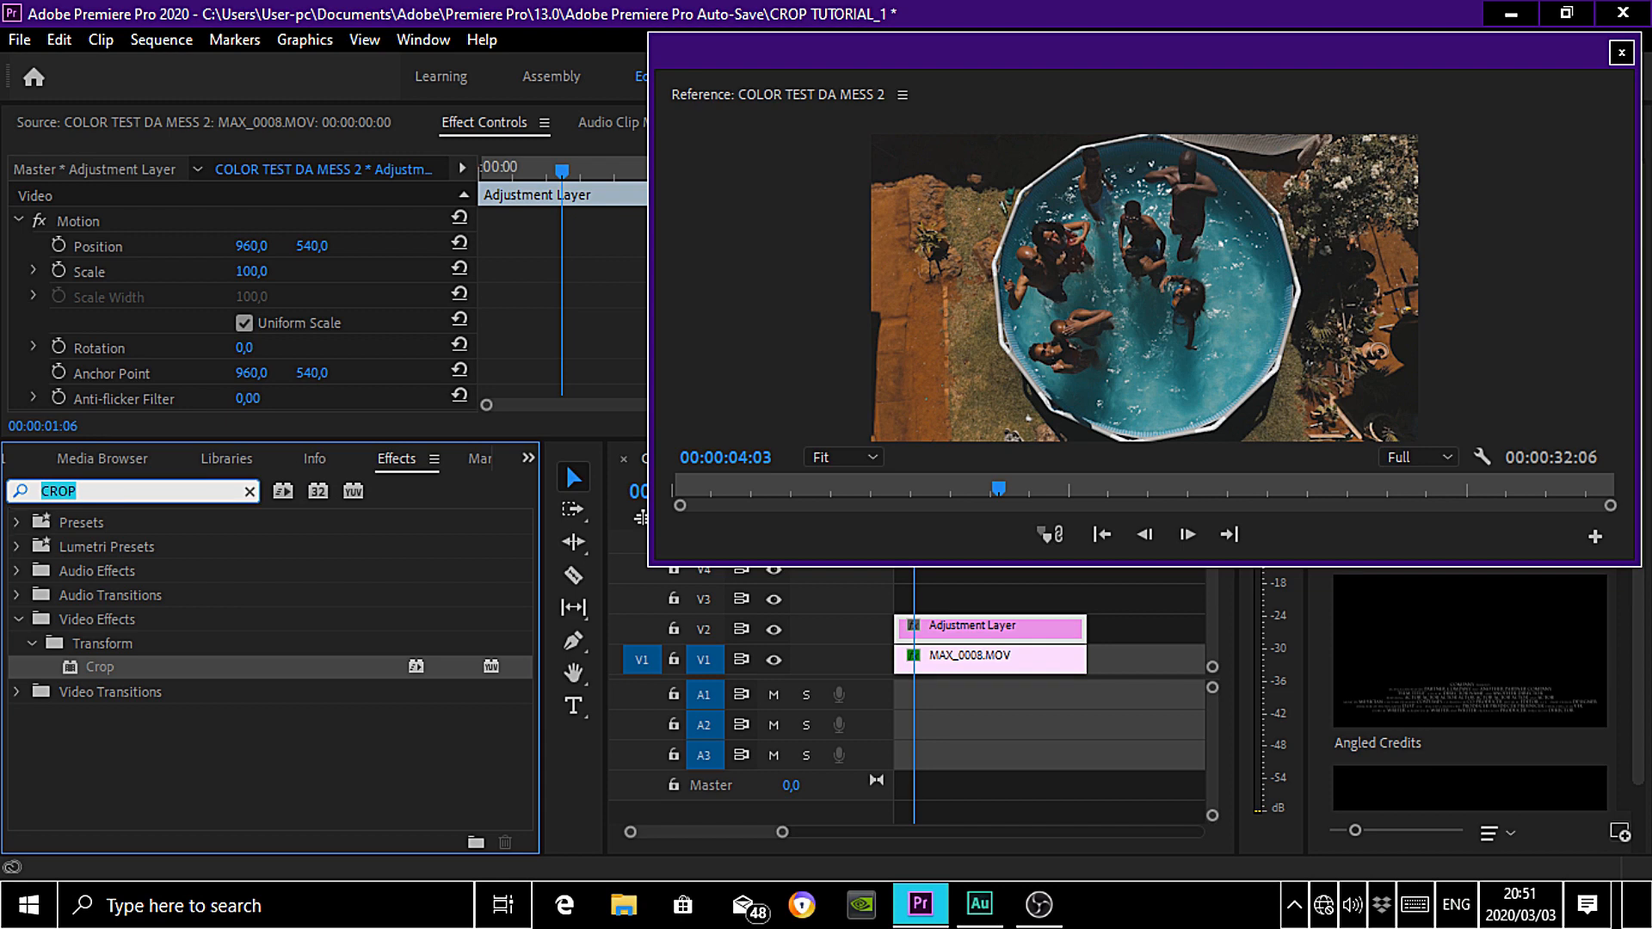
pyautogui.write('CROP')
pyautogui.moveTo(97, 675); pyautogui.dragTo(989, 637)
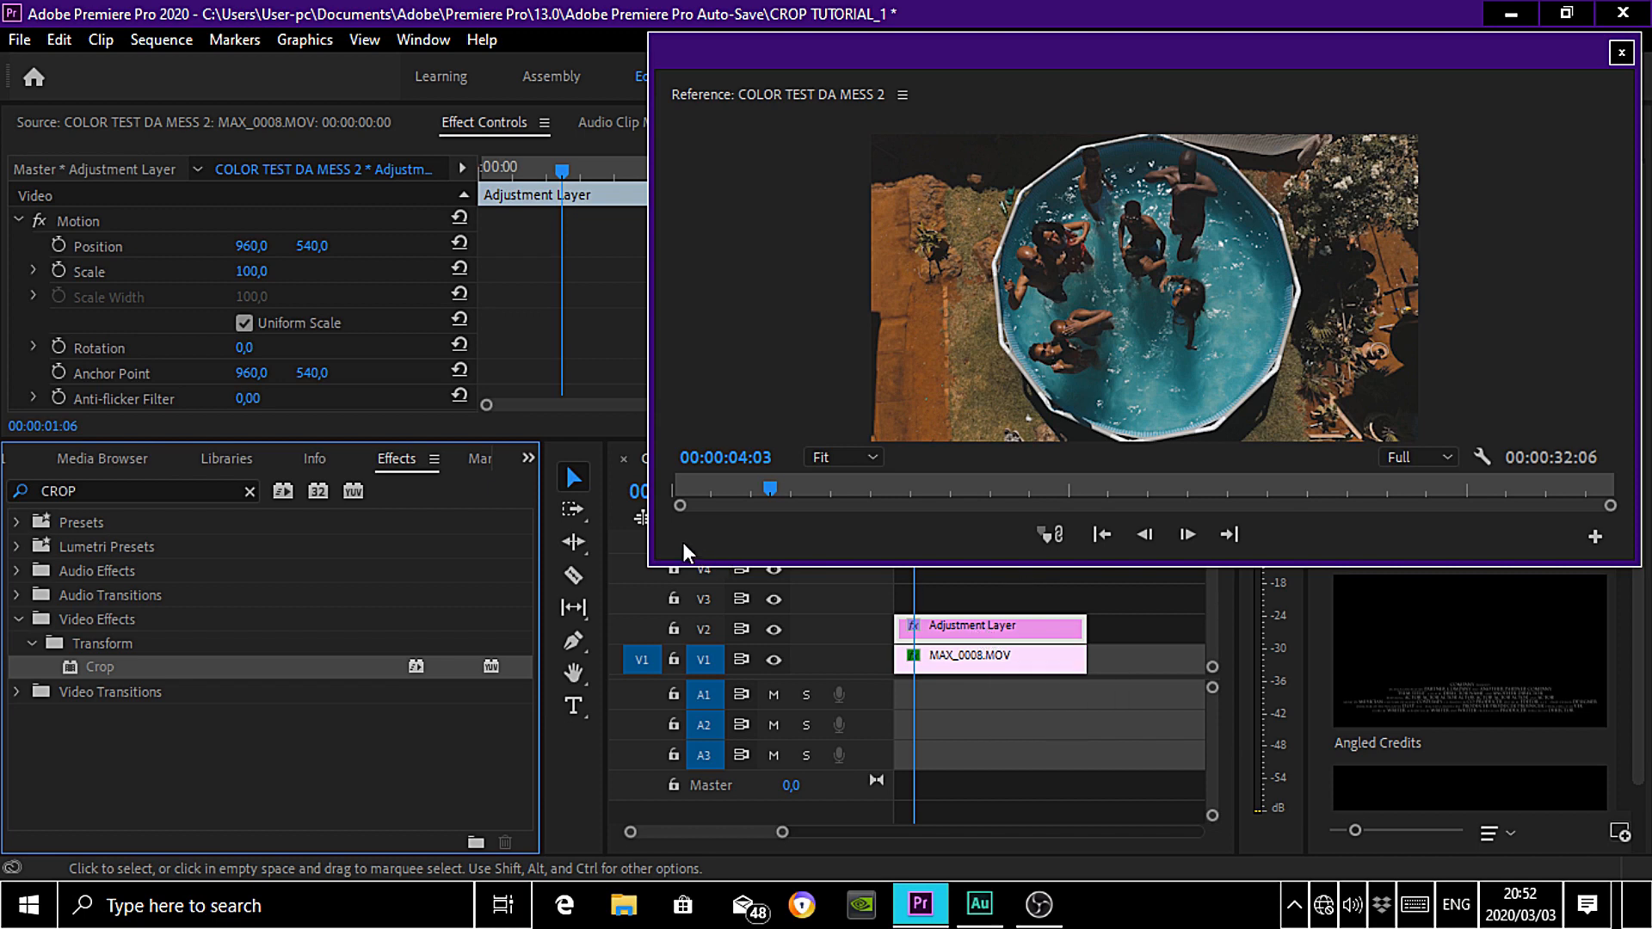
pyautogui.moveTo(770, 503); pyautogui.dragTo(1018, 637)
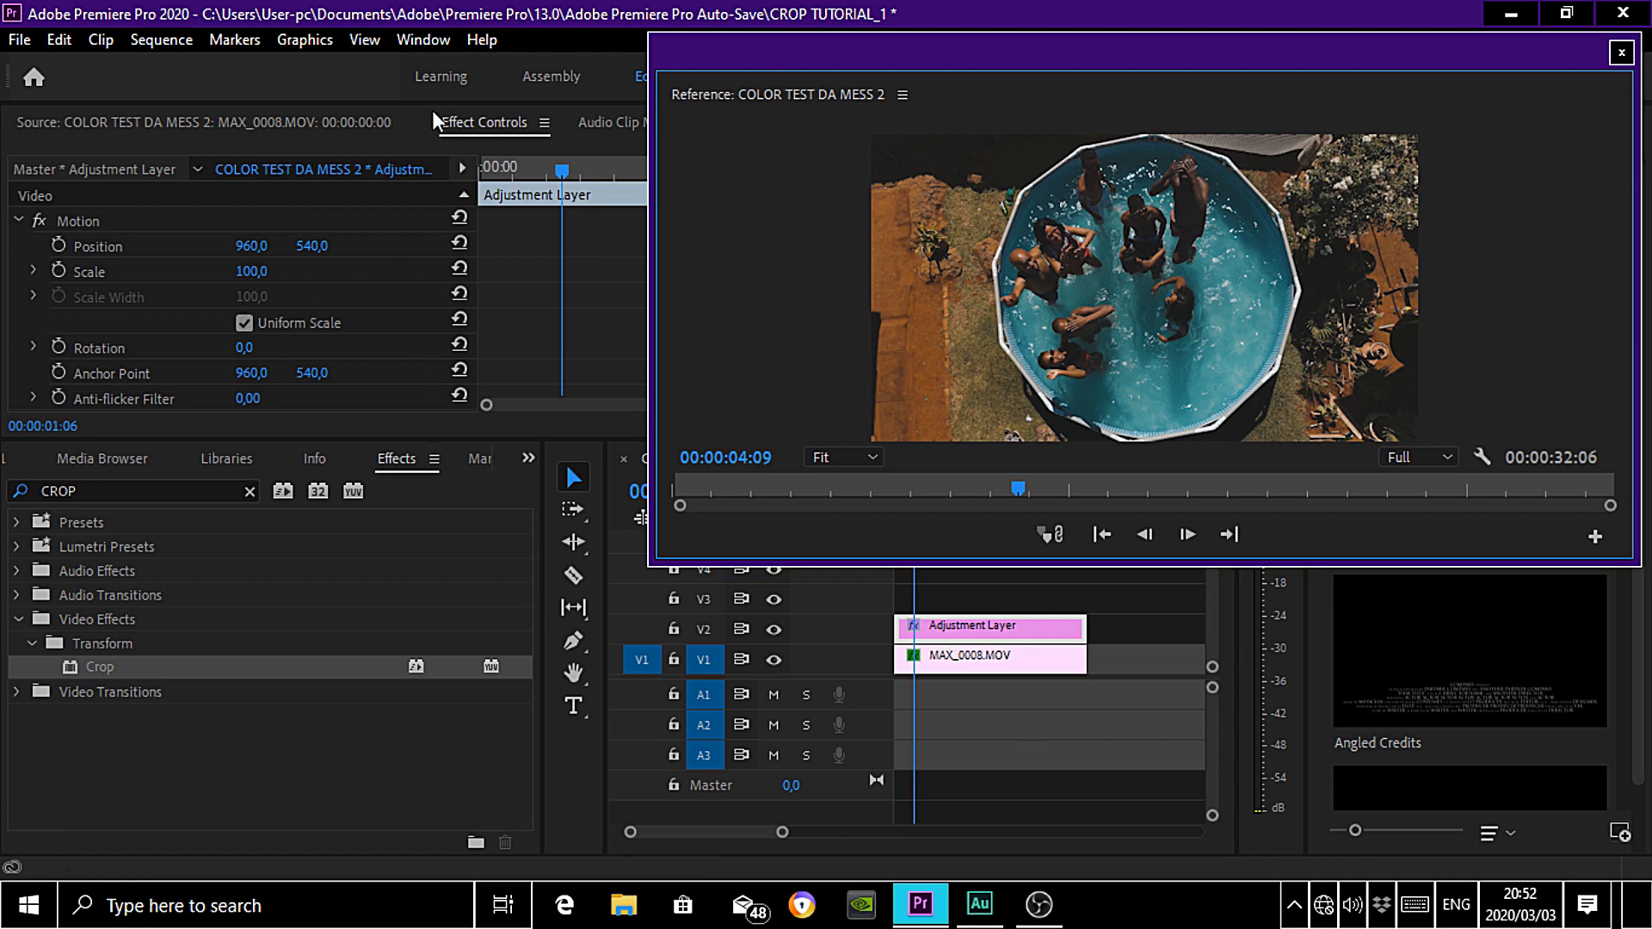
pyautogui.click(487, 130)
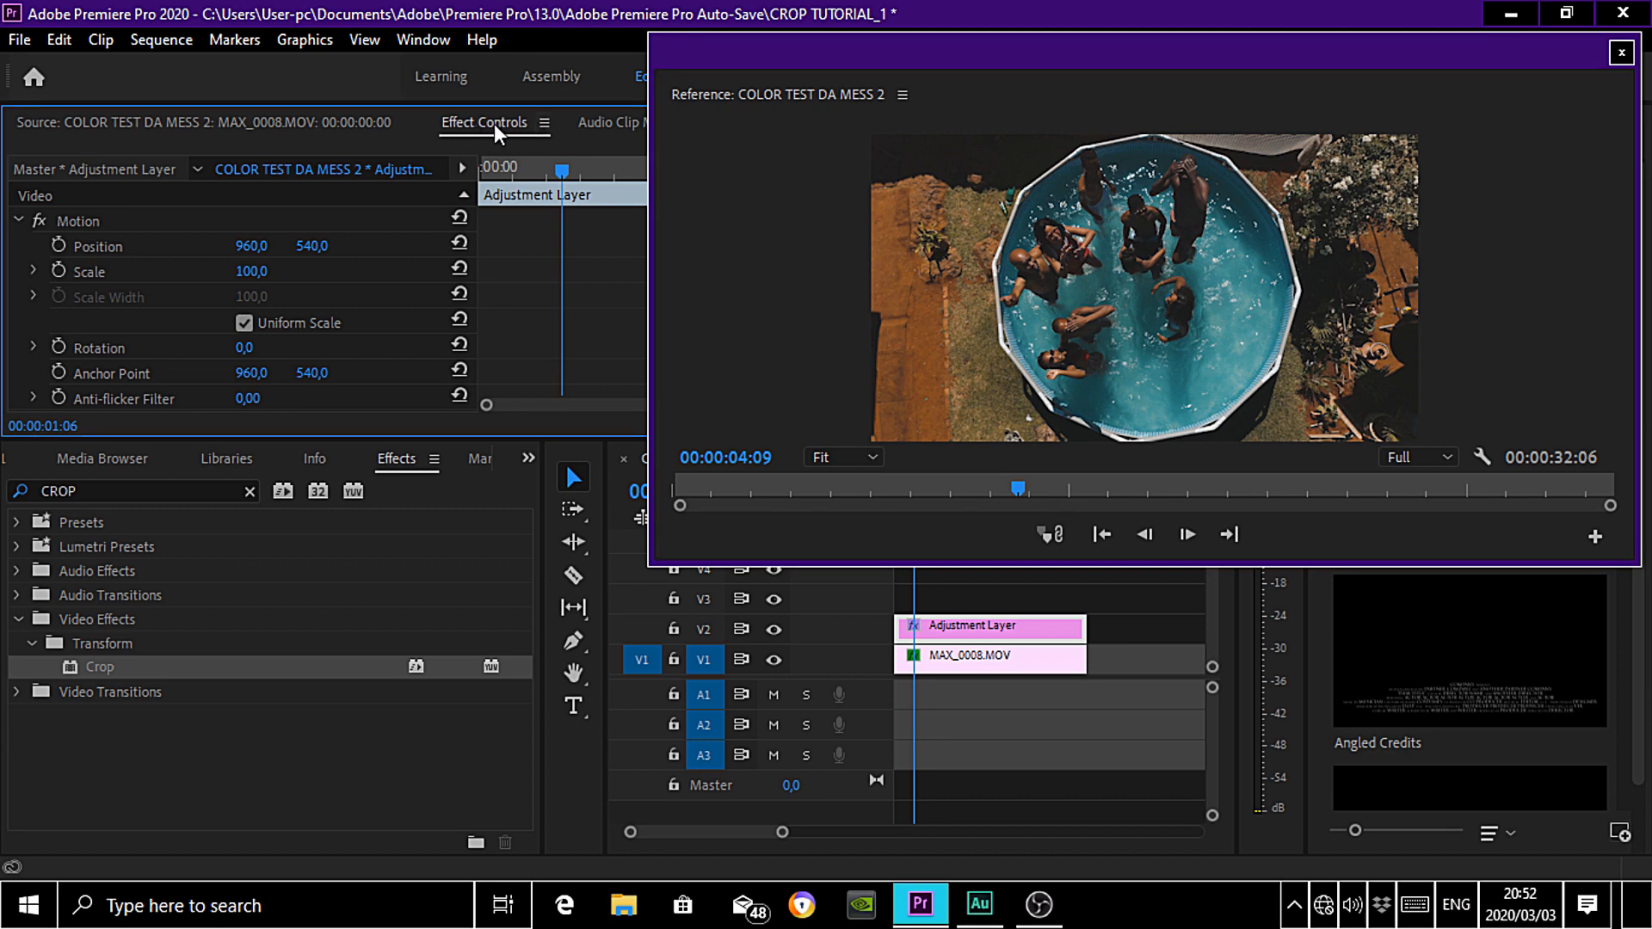
pyautogui.scroll(-3, 369, 286)
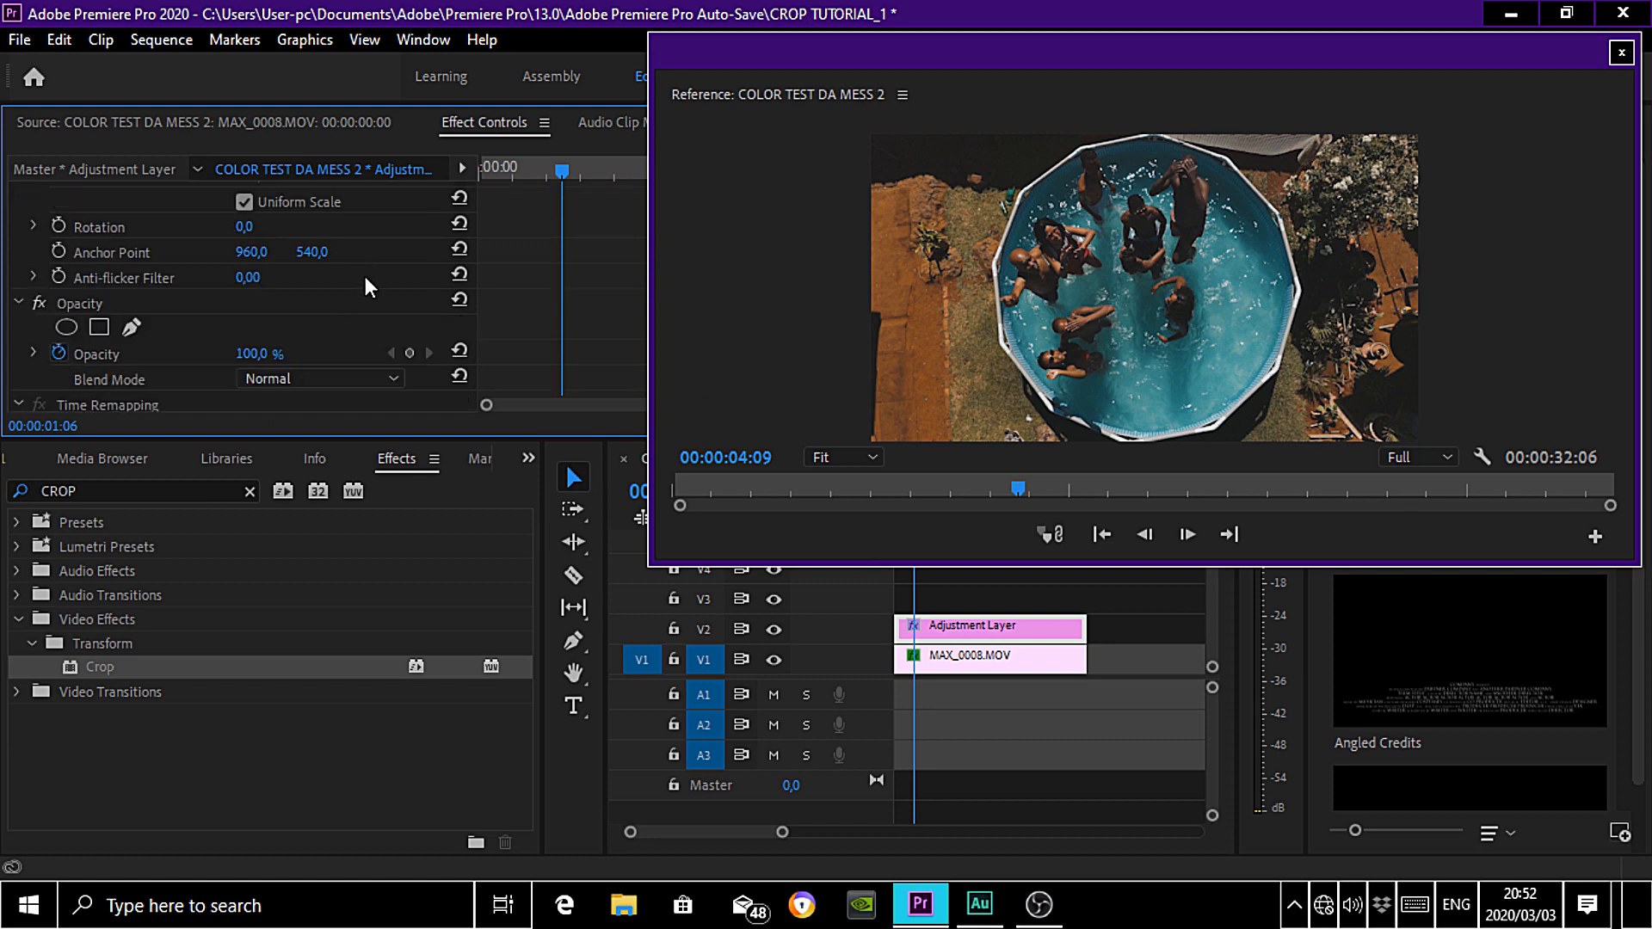
# Set the adjustment layer's blend mode back to Normal
pyautogui.scroll(-2, 366, 278)
pyautogui.scroll(-3, 365, 278)
pyautogui.scroll(-1, 322, 338)
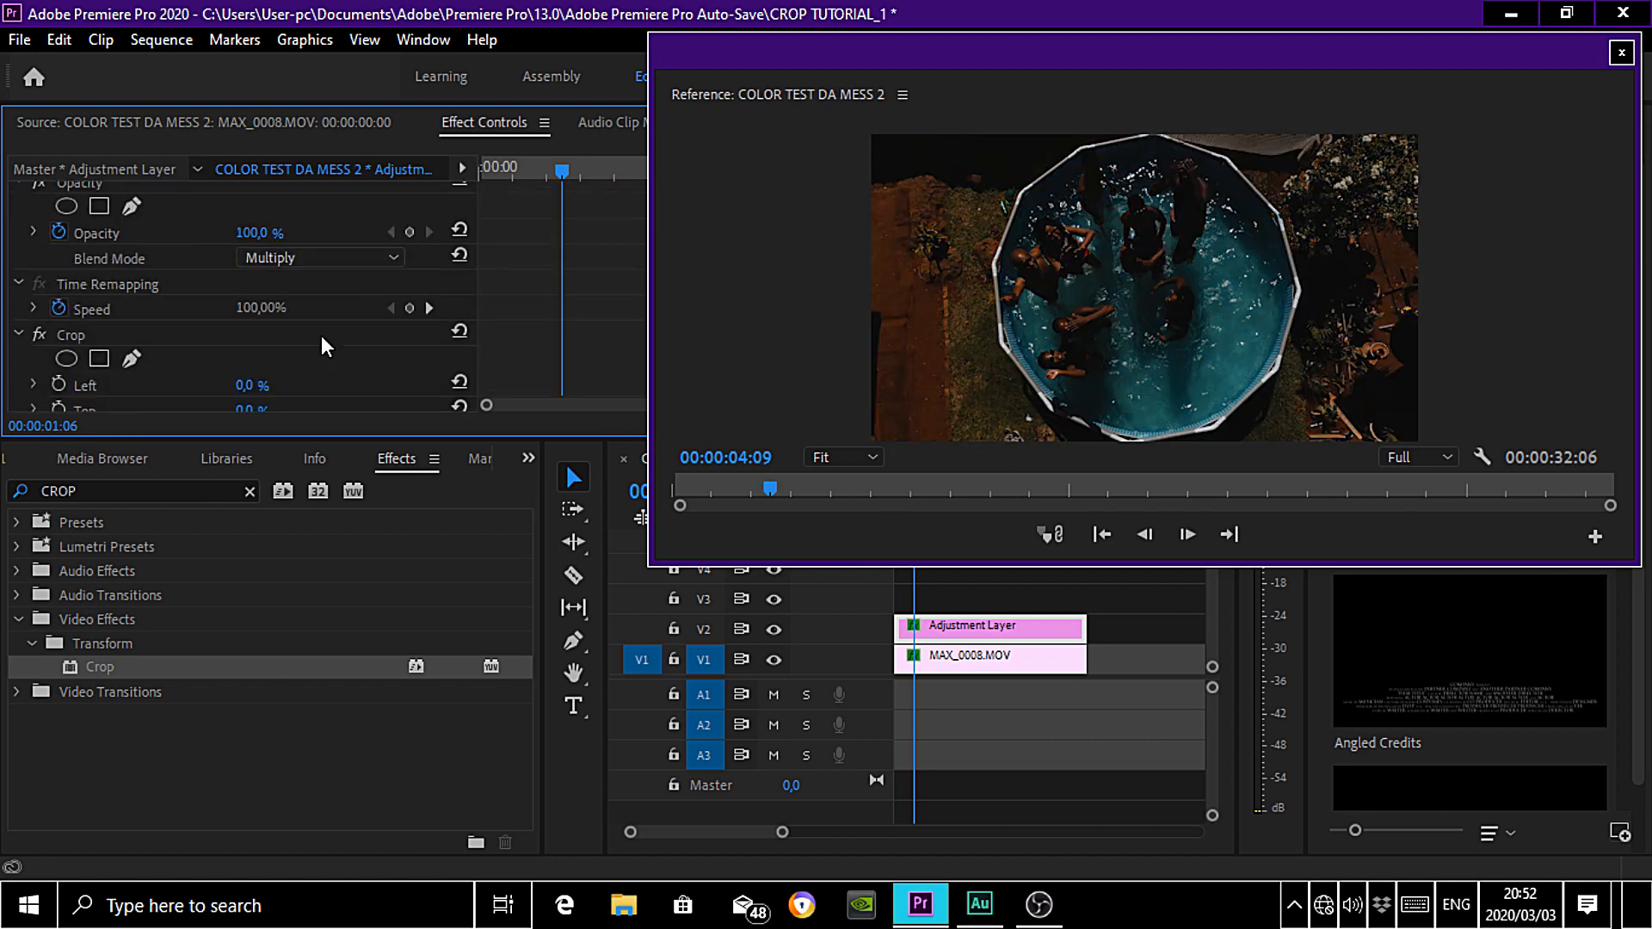
pyautogui.click(370, 258)
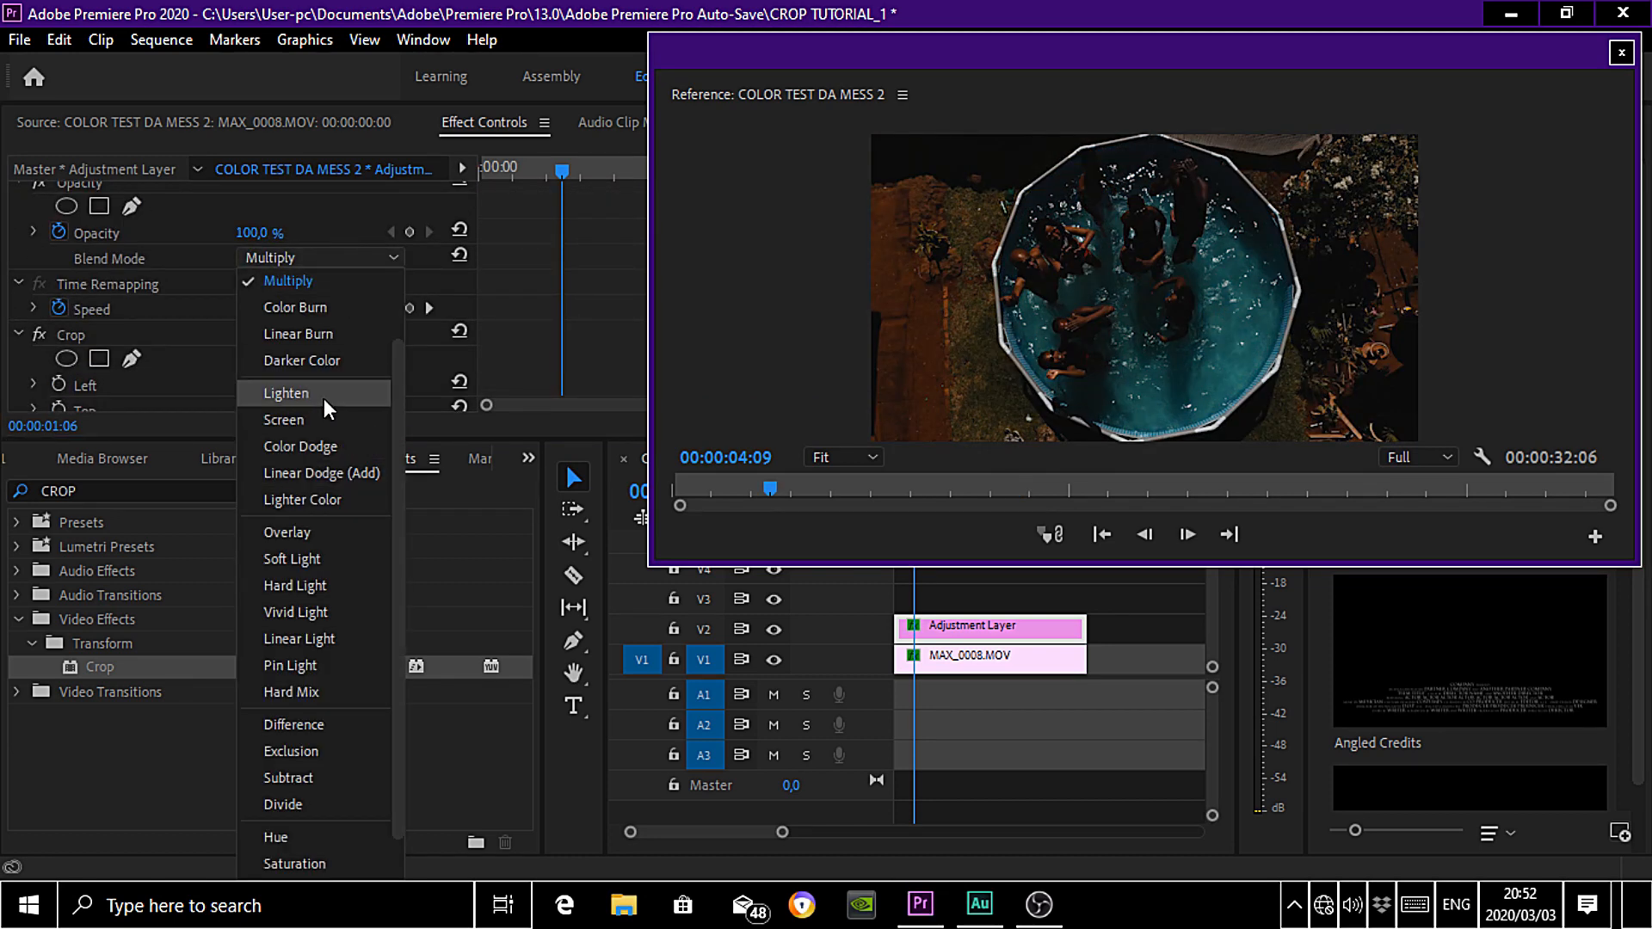
pyautogui.scroll(-1, 313, 757)
pyautogui.scroll(2, 320, 751)
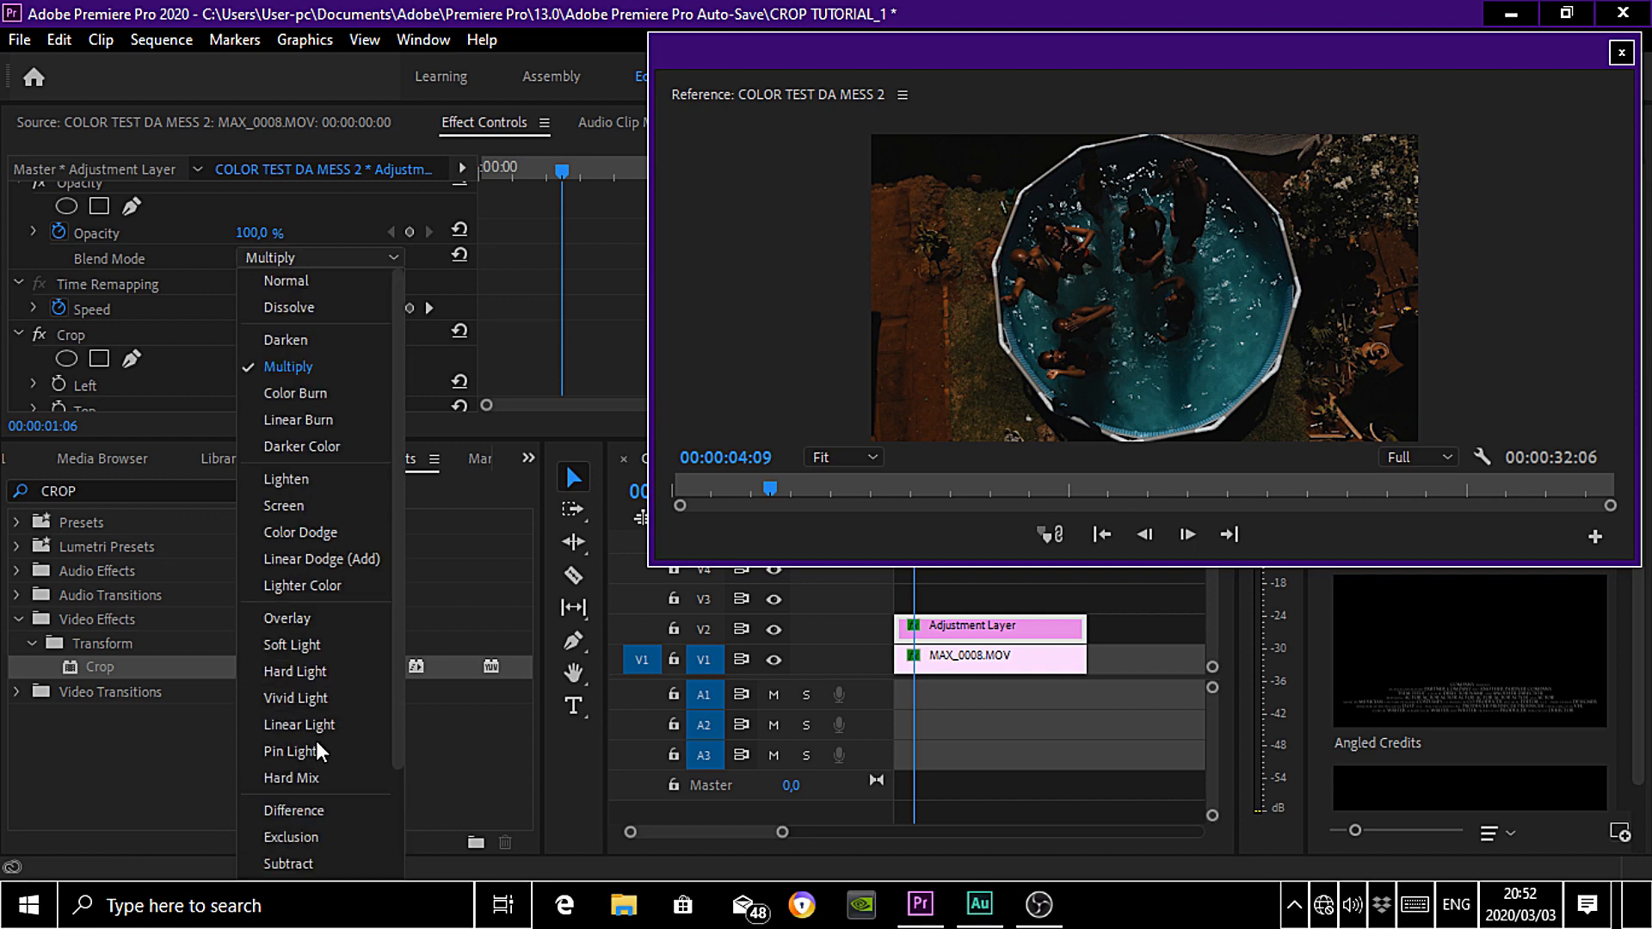
pyautogui.click(285, 282)
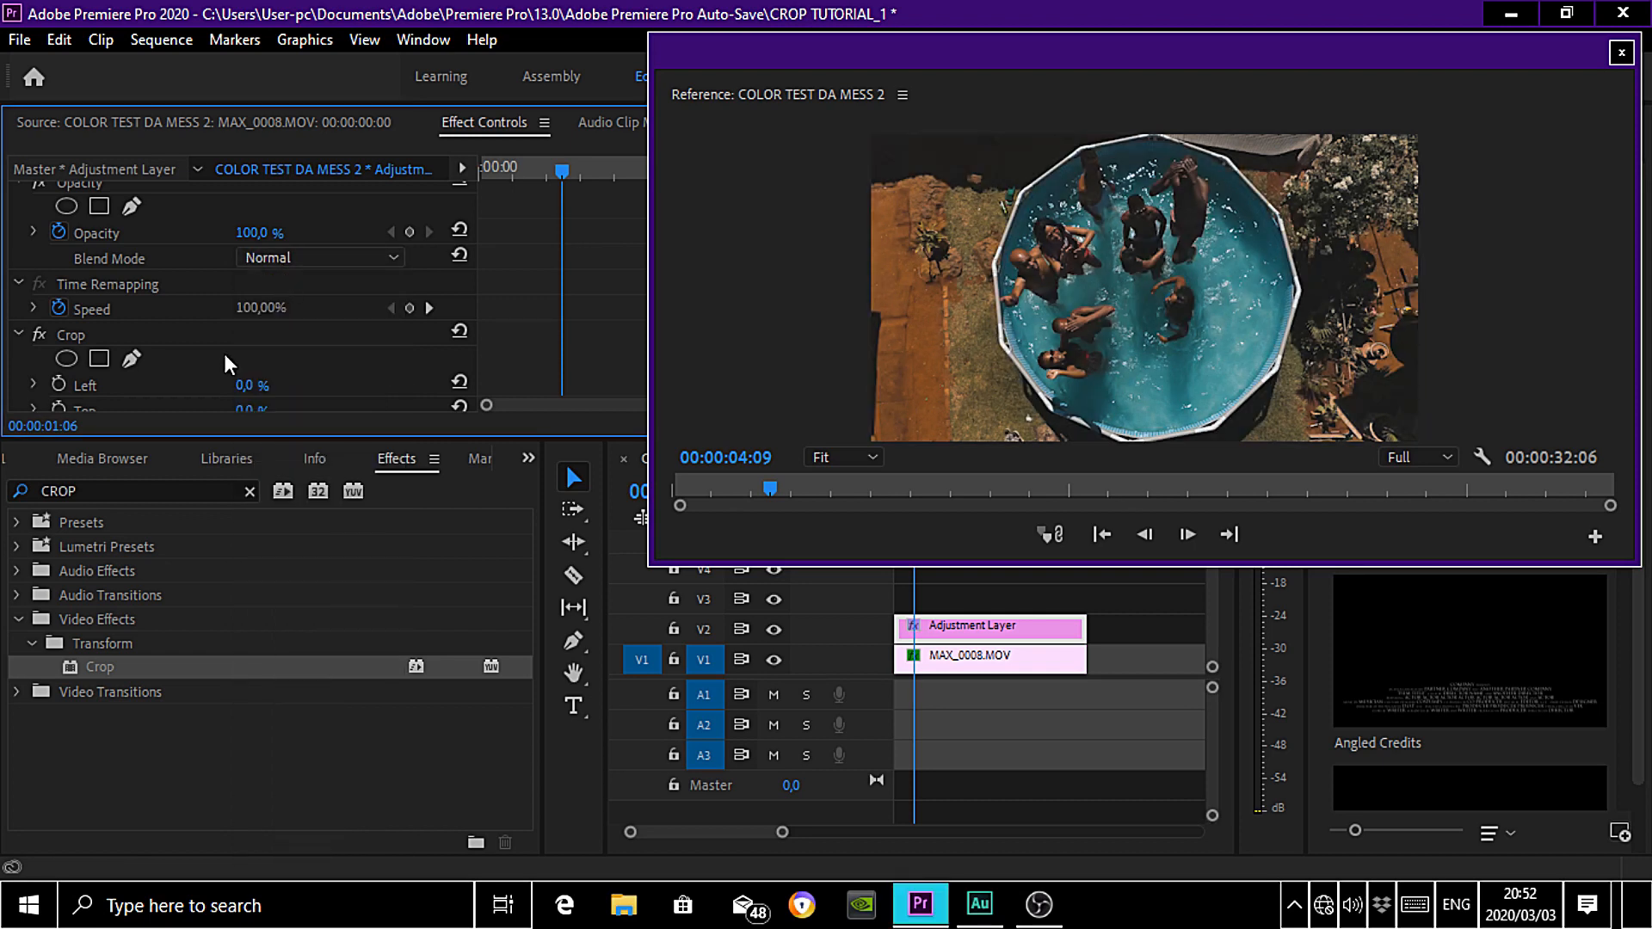
# Set the adjustment layer's Crop effect to 12% at both the top and the bottom
pyautogui.scroll(-2, 361, 344)
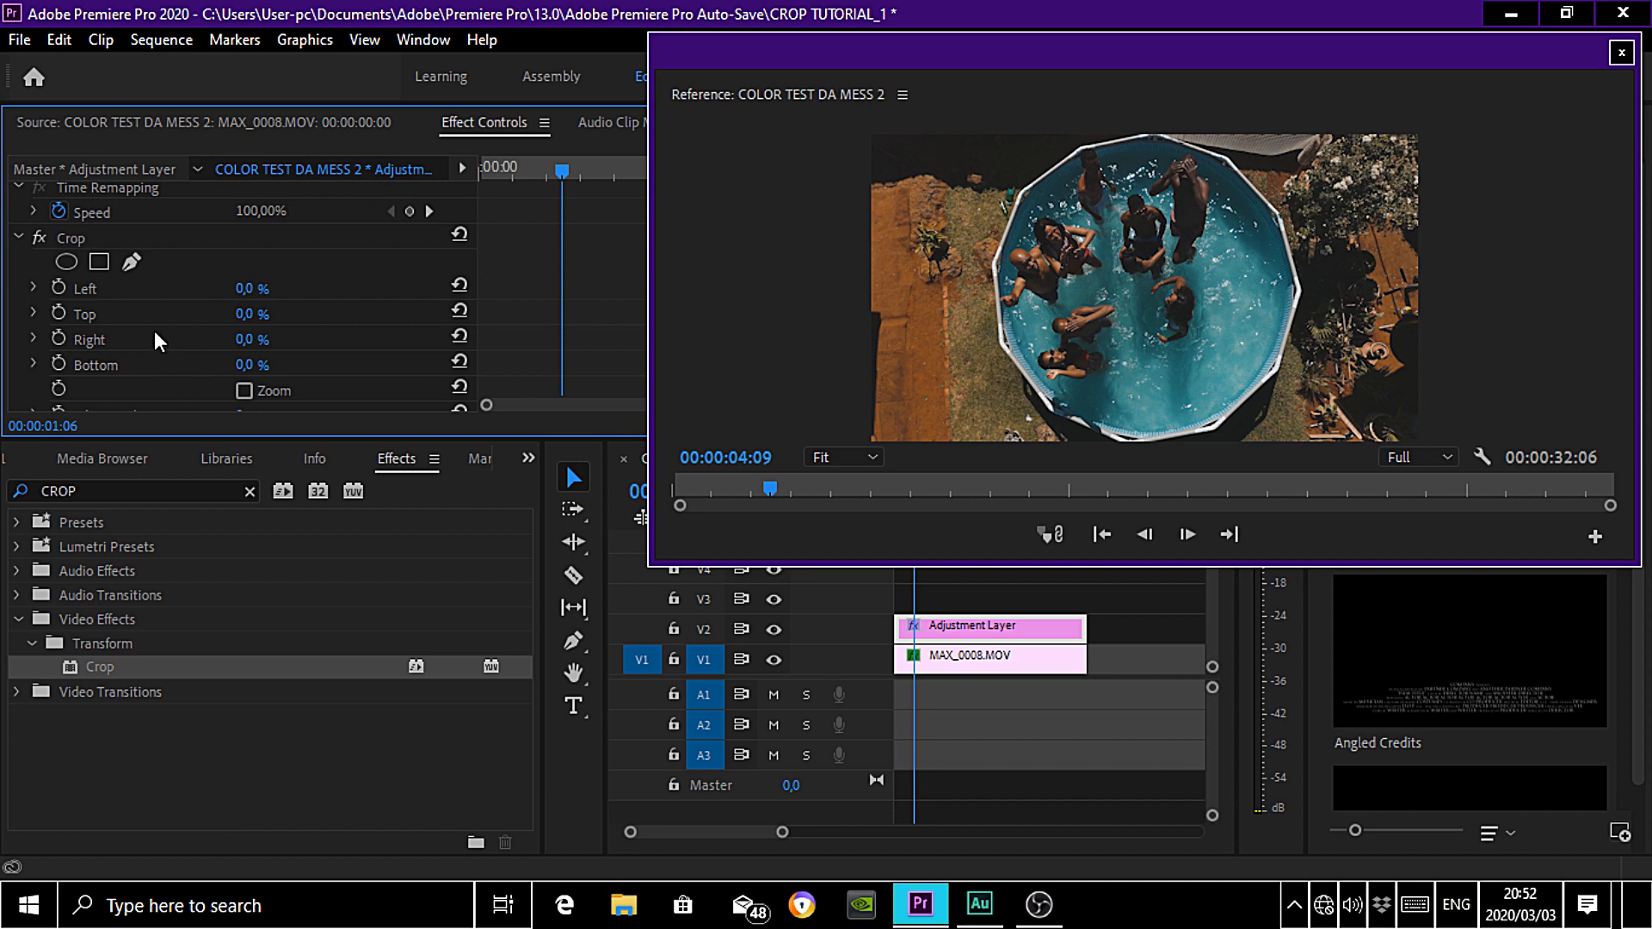
pyautogui.click(243, 314)
pyautogui.write('12')
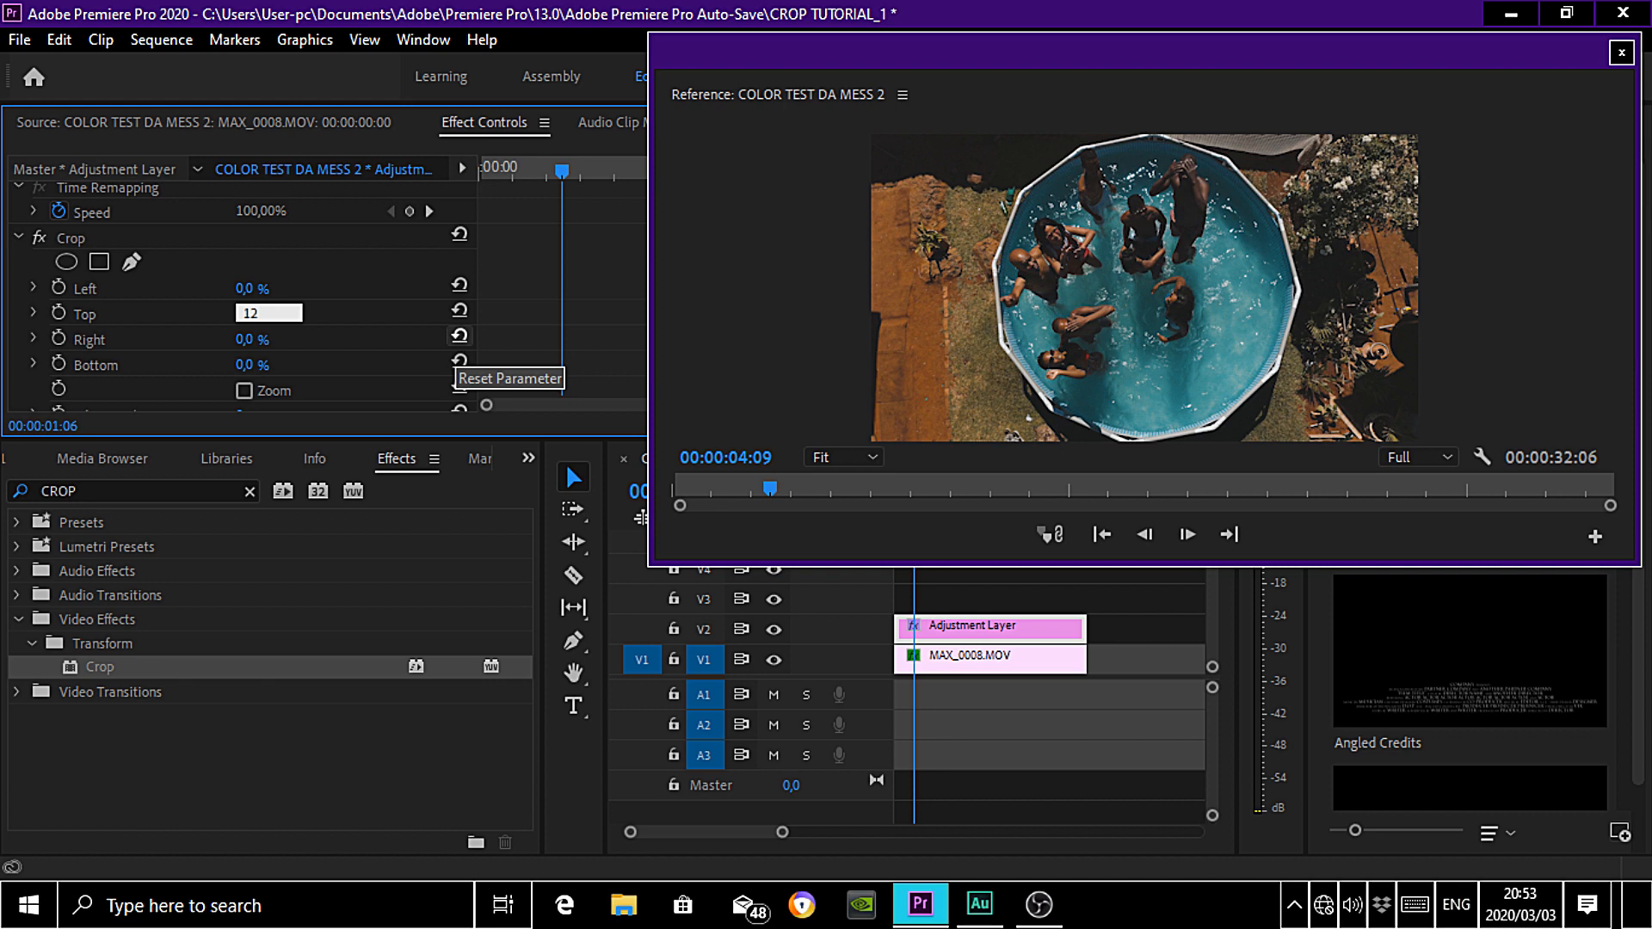
pyautogui.press('Return')
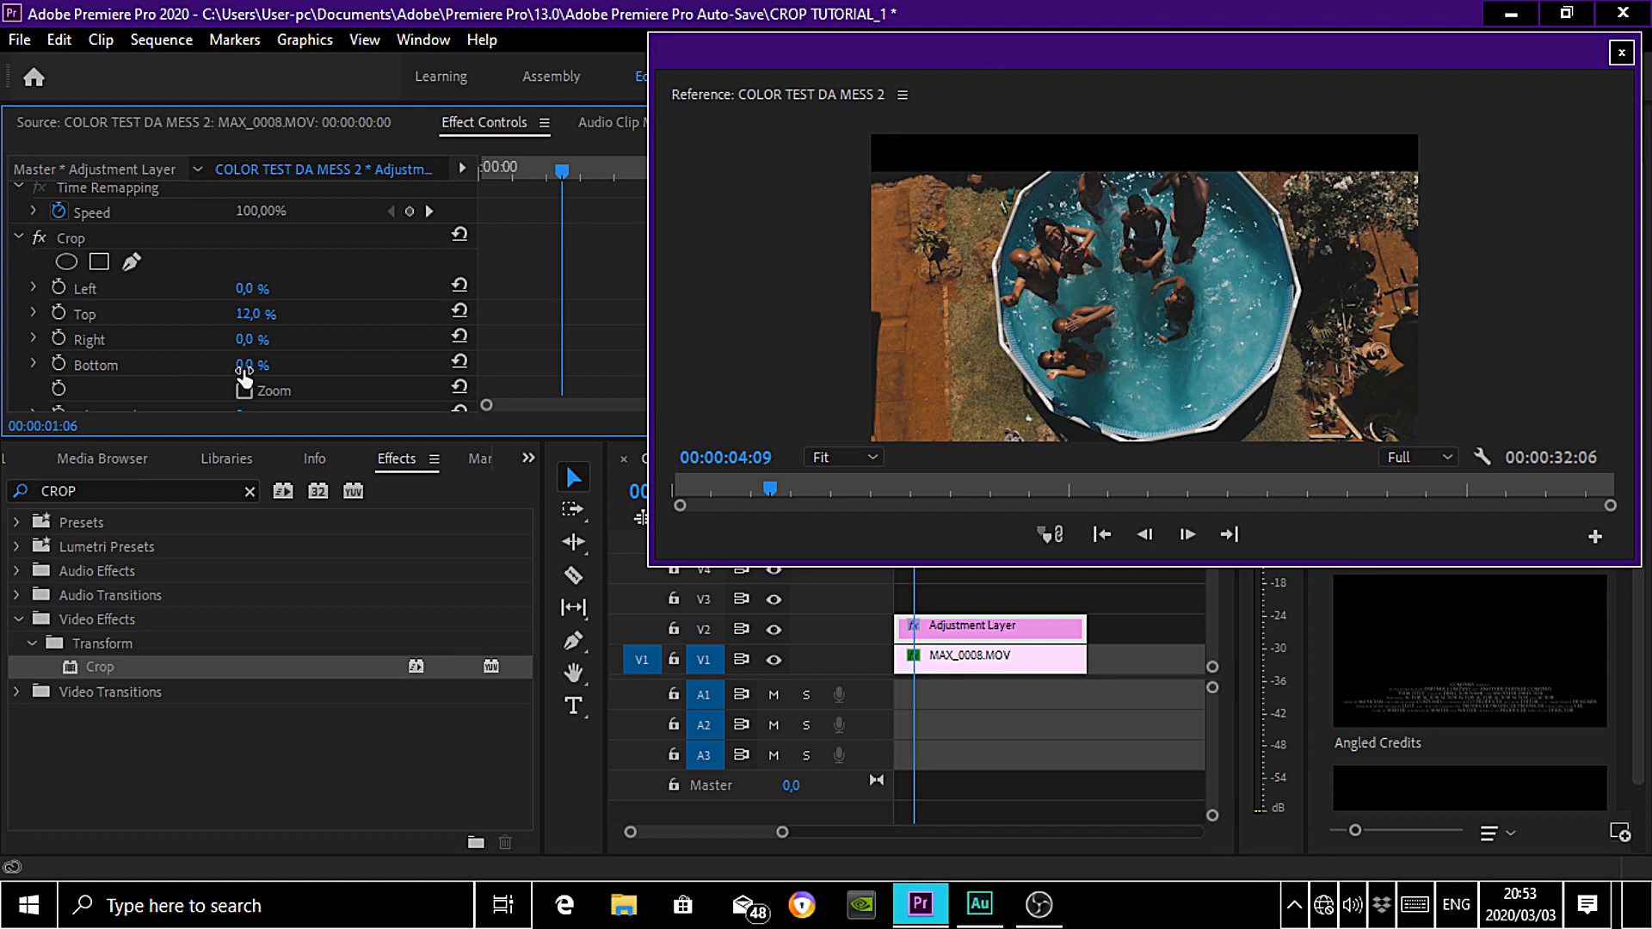
pyautogui.write('12')
pyautogui.press('Return')
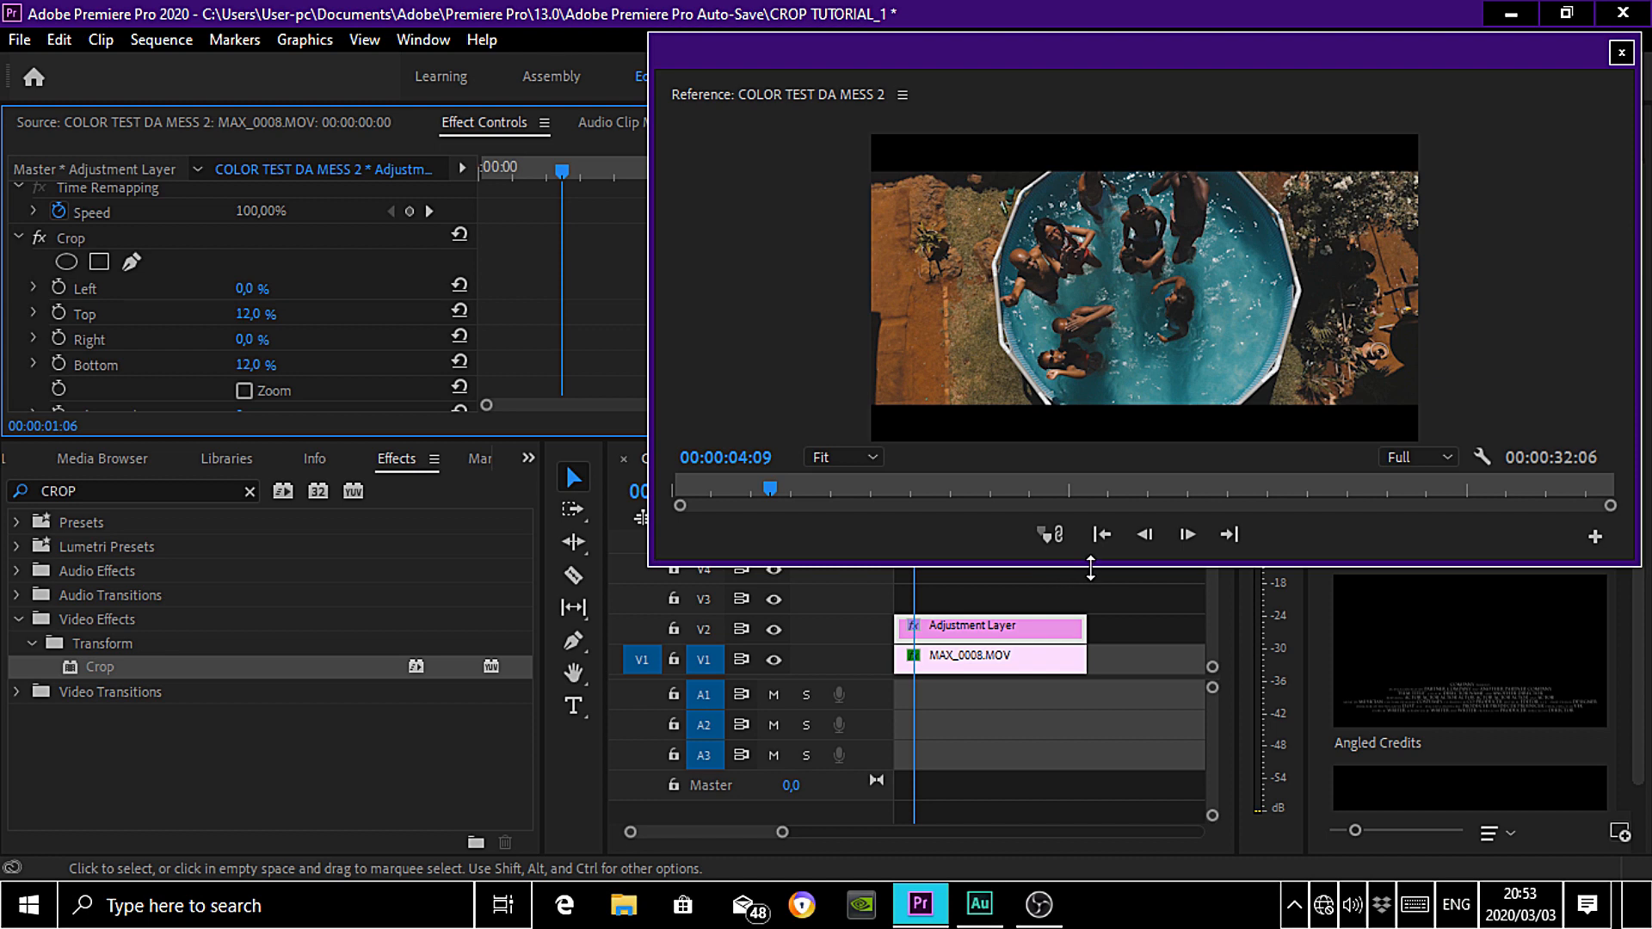
# Enlarge the Reference monitor in height and width and scrub through the cropped footage to inspect the bars
pyautogui.moveTo(1012, 566); pyautogui.dragTo(1011, 718)
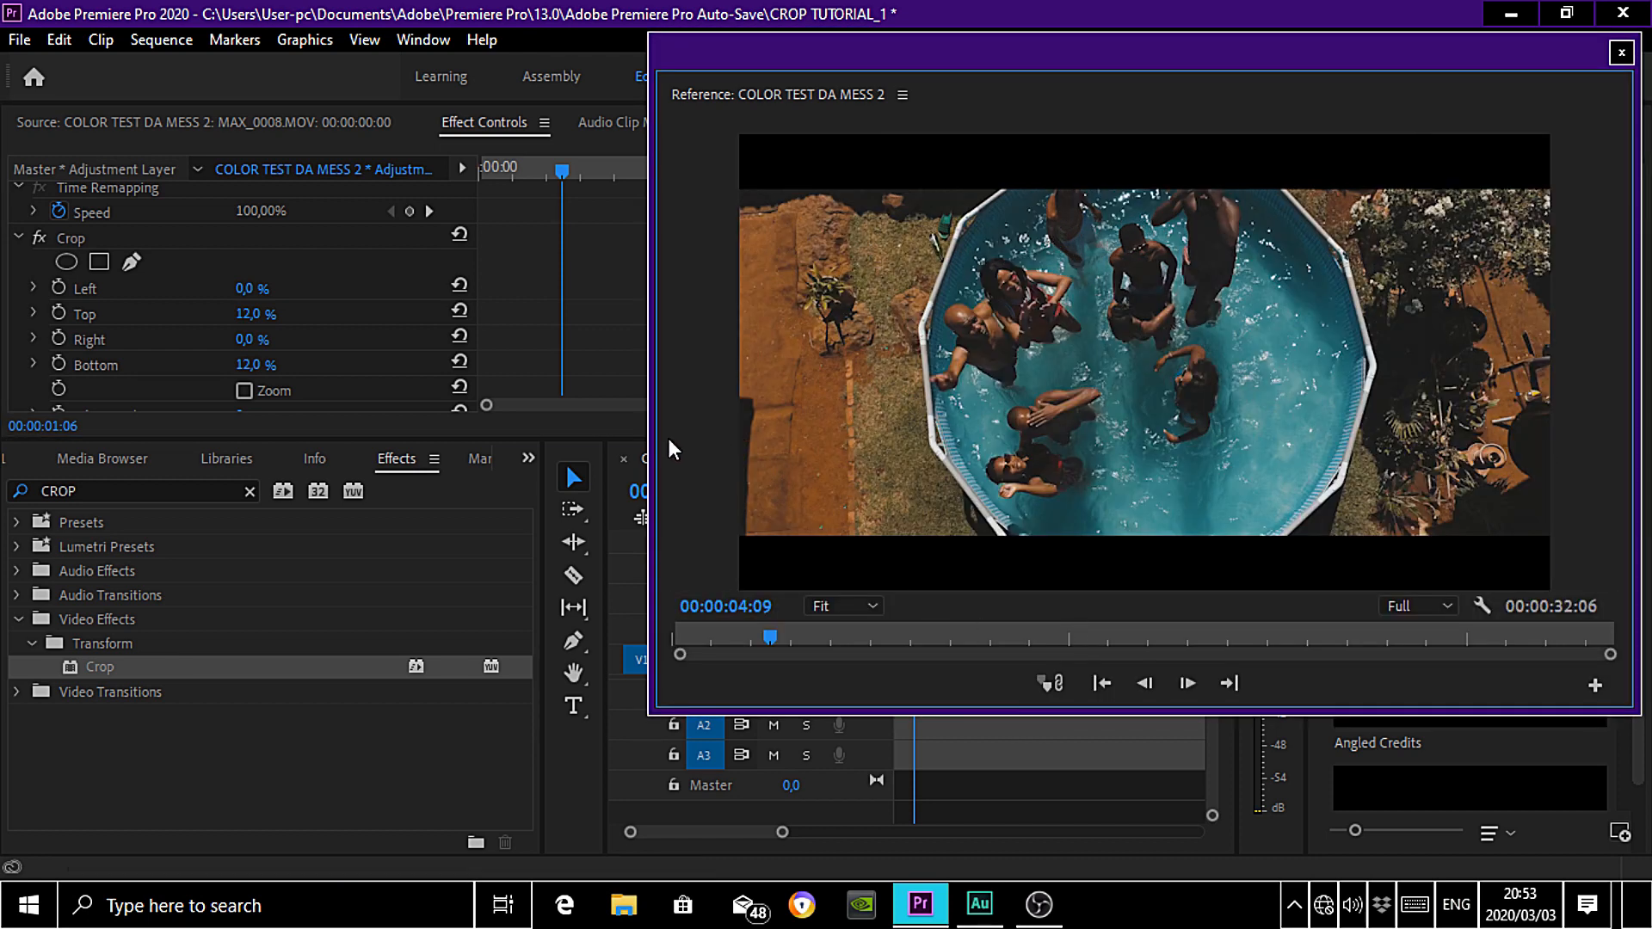
pyautogui.moveTo(650, 440); pyautogui.dragTo(528, 464)
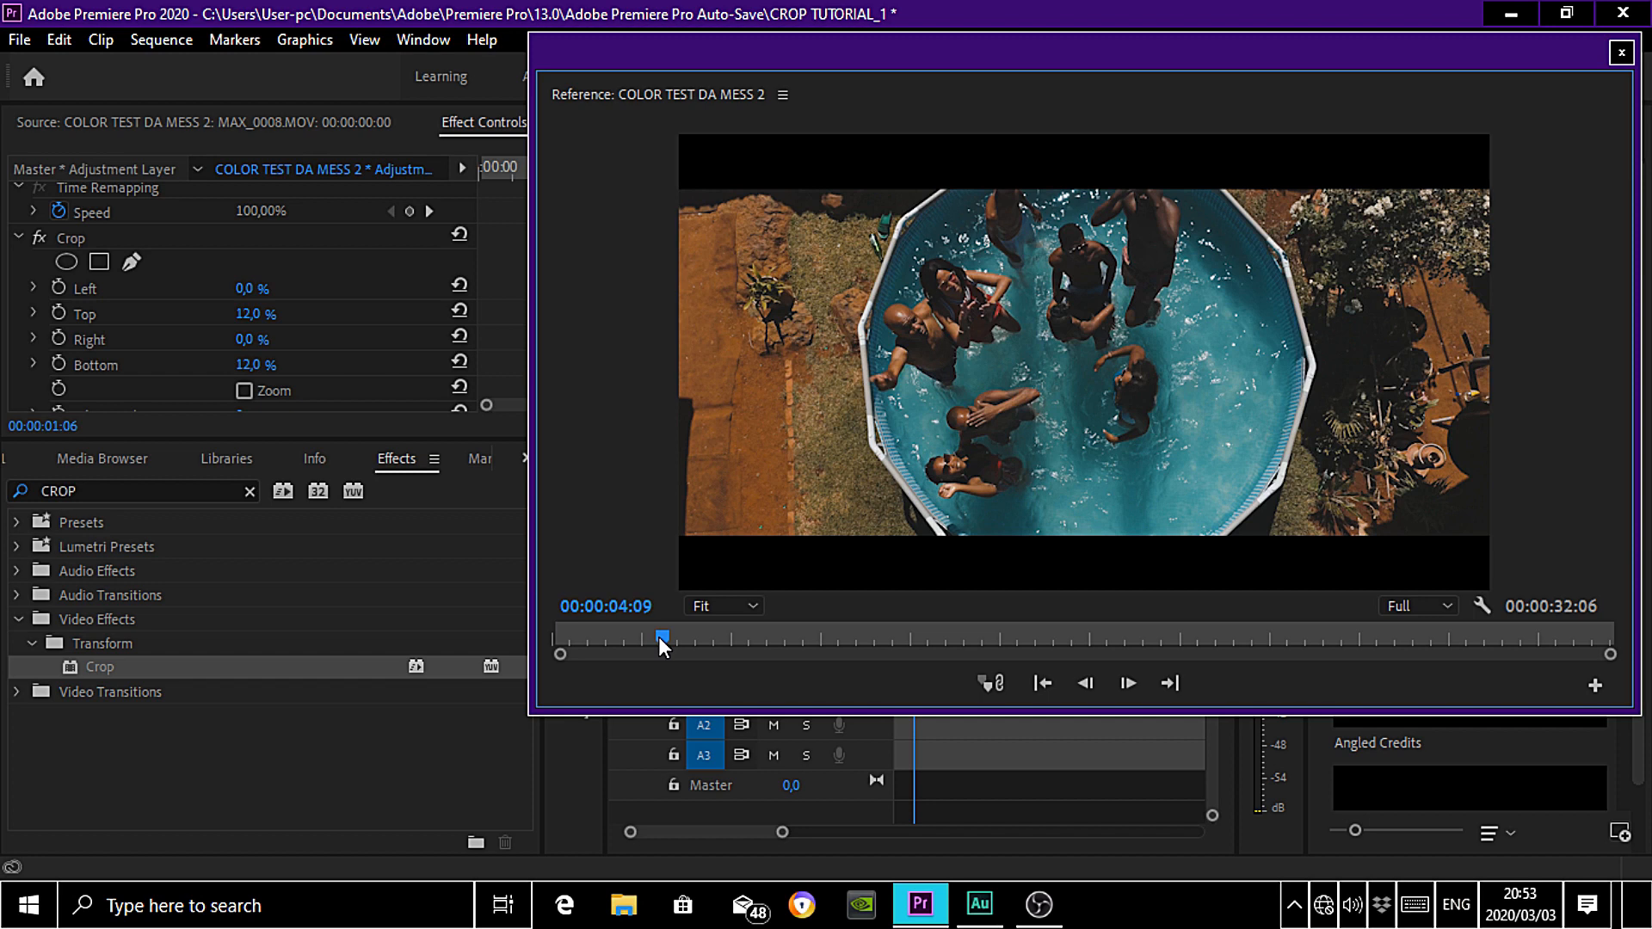
pyautogui.moveTo(658, 637); pyautogui.dragTo(791, 630)
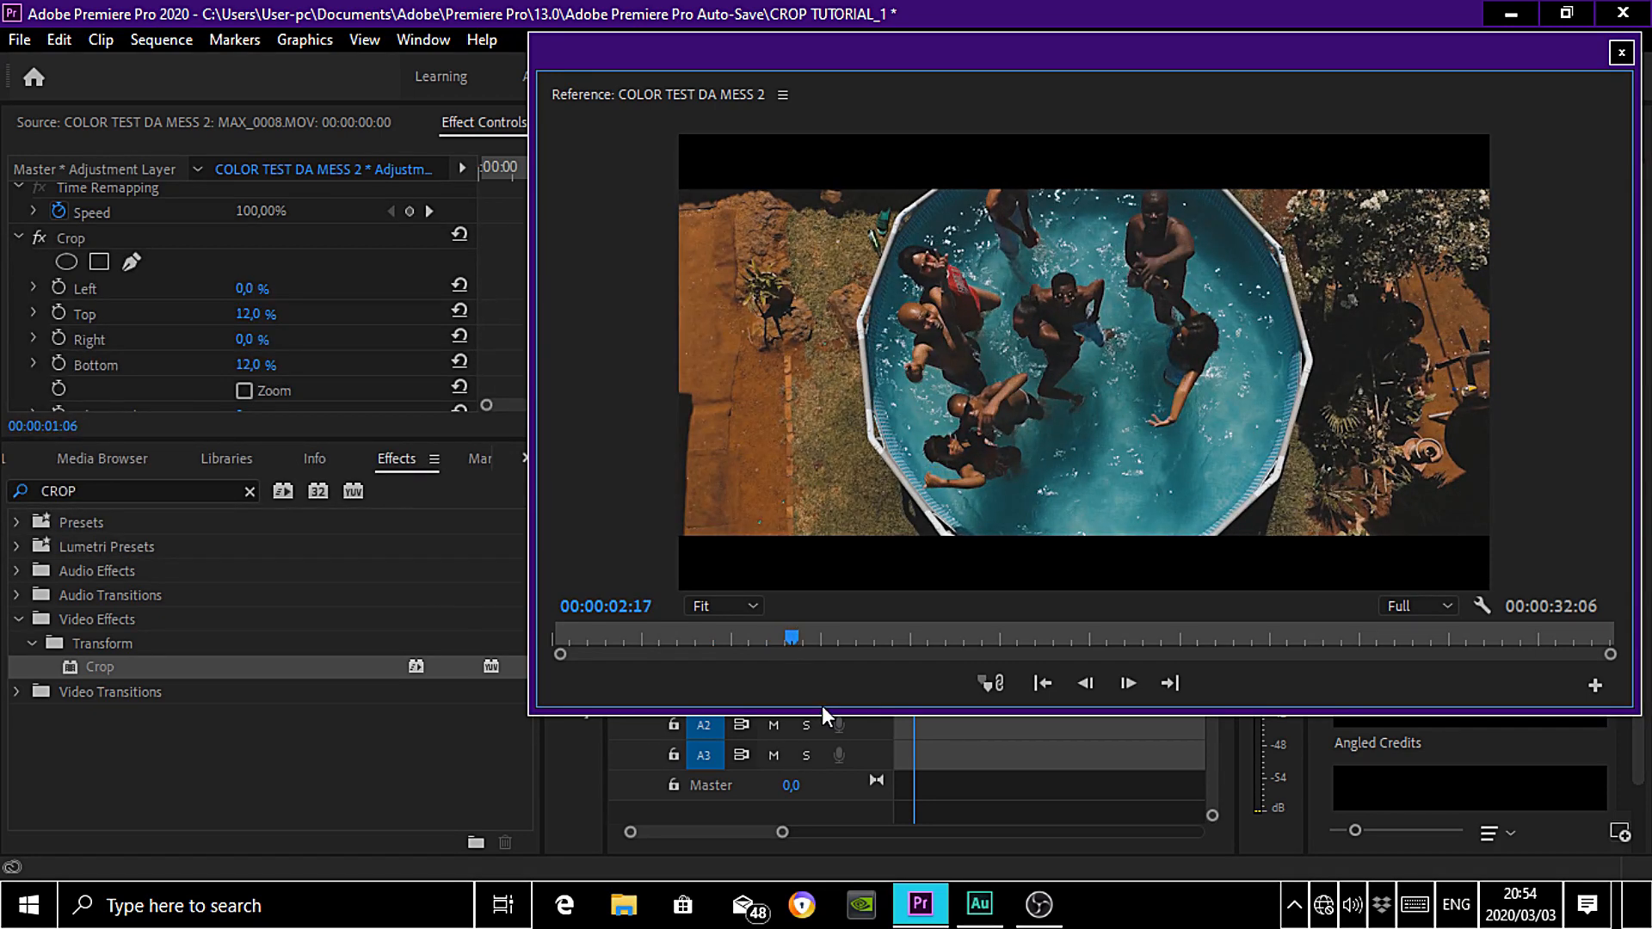
# Select MAX_0008.MOV on V1, set its vertical position to 640 and scrub through the reframed footage
pyautogui.moveTo(1098, 711); pyautogui.dragTo(1098, 523)
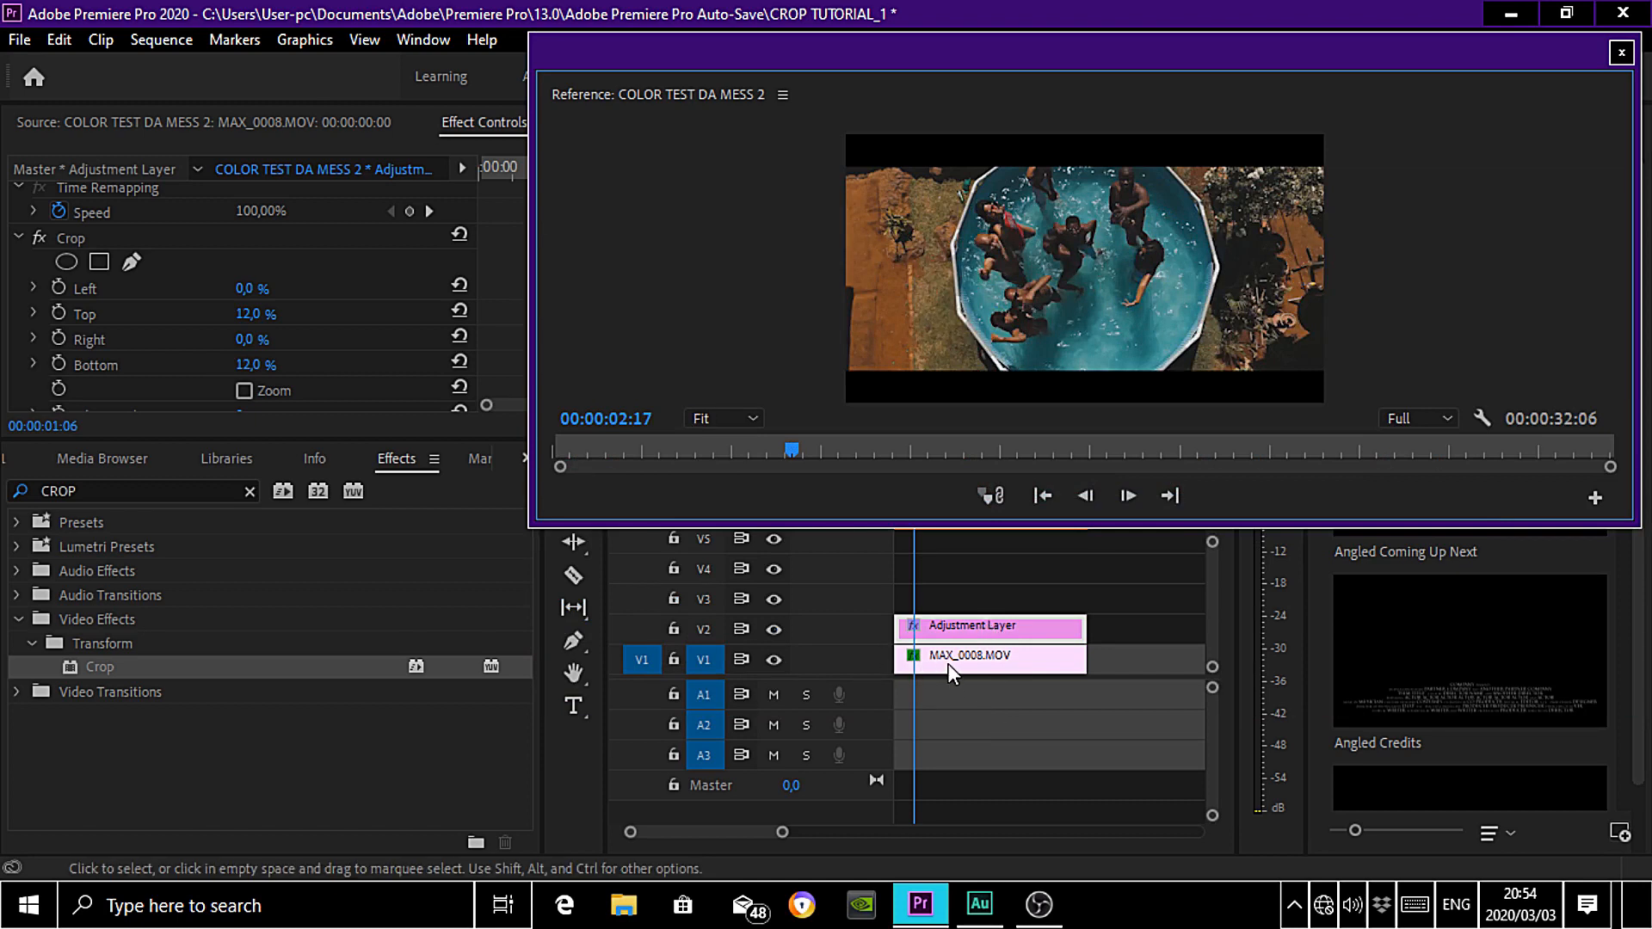
pyautogui.click(946, 663)
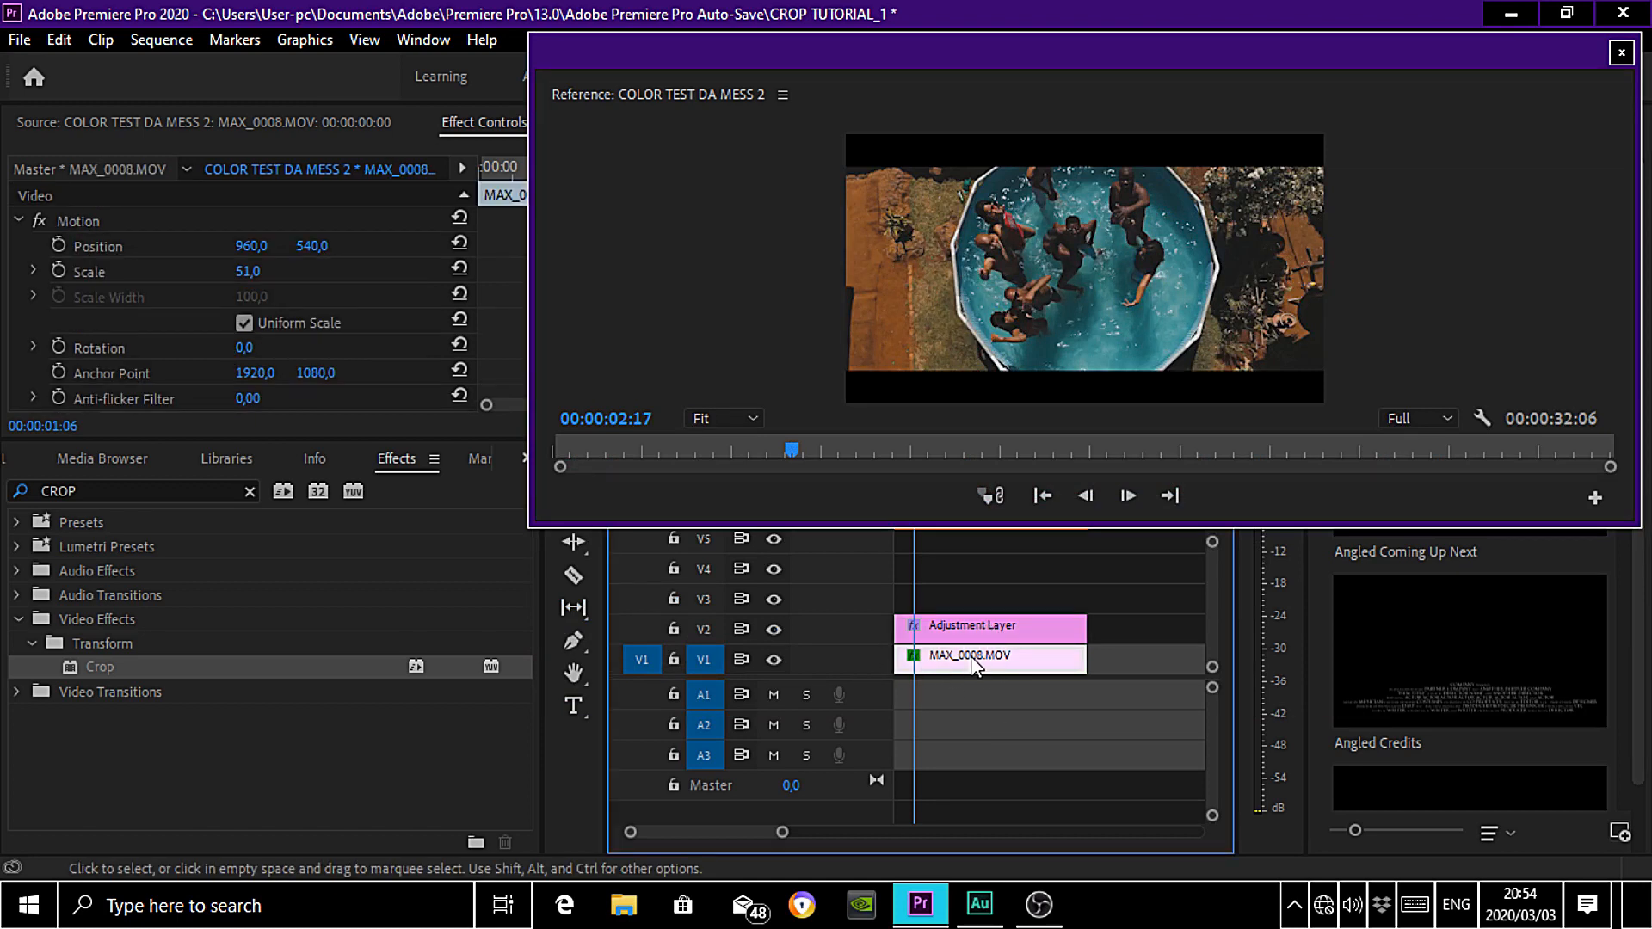
pyautogui.click(470, 124)
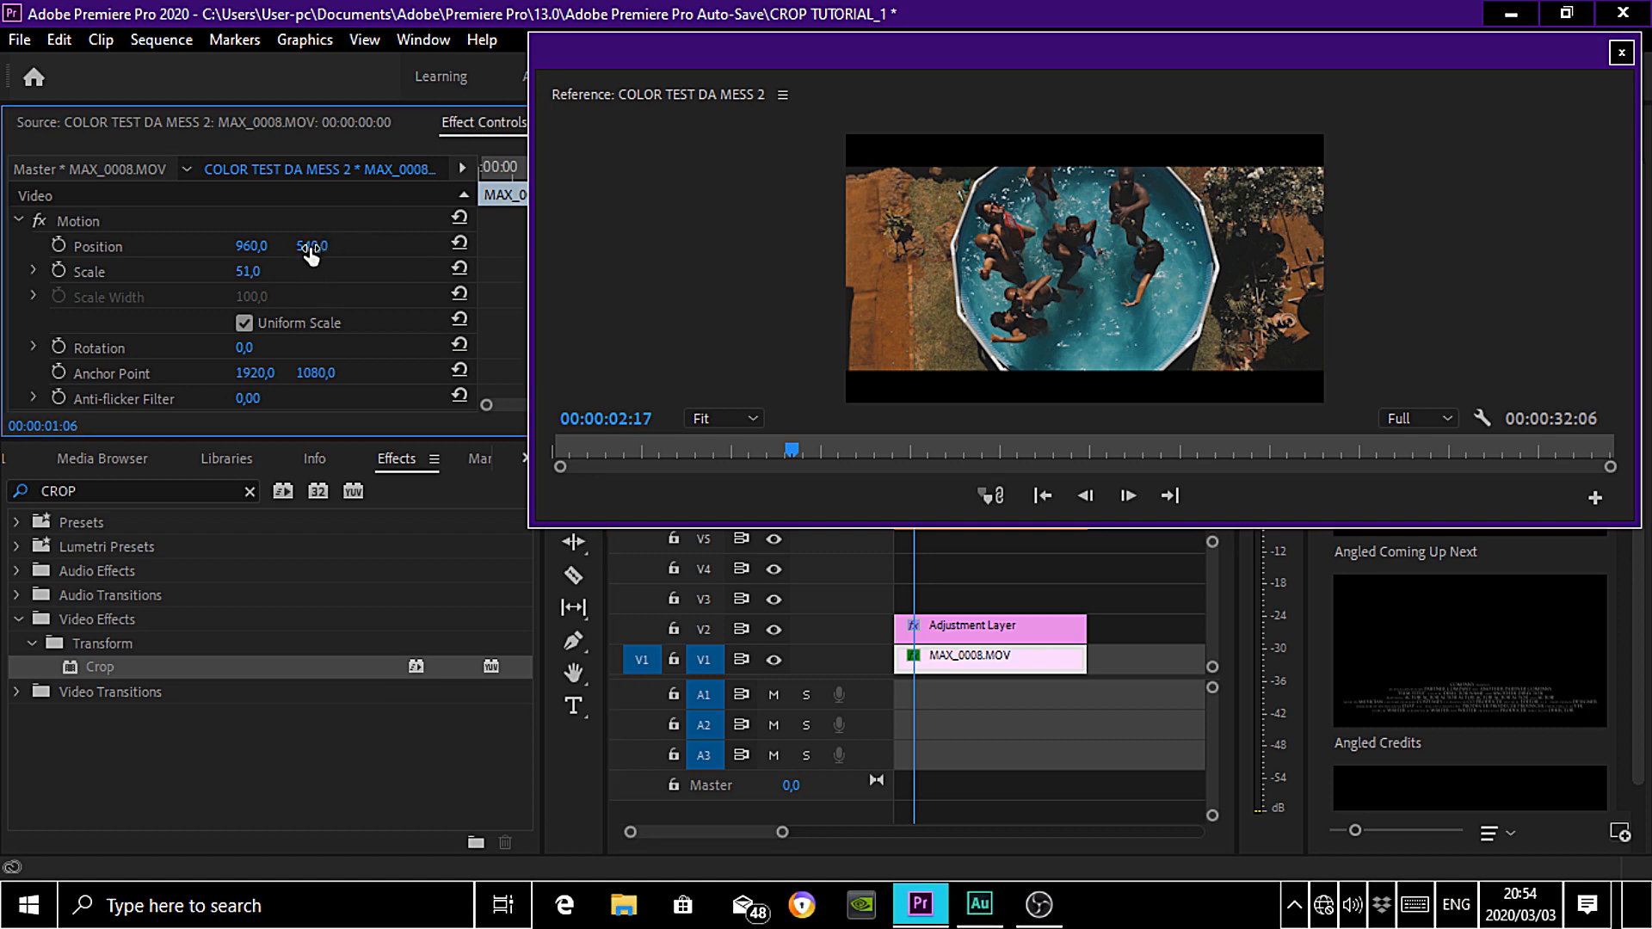
pyautogui.moveTo(983, 524); pyautogui.dragTo(982, 608)
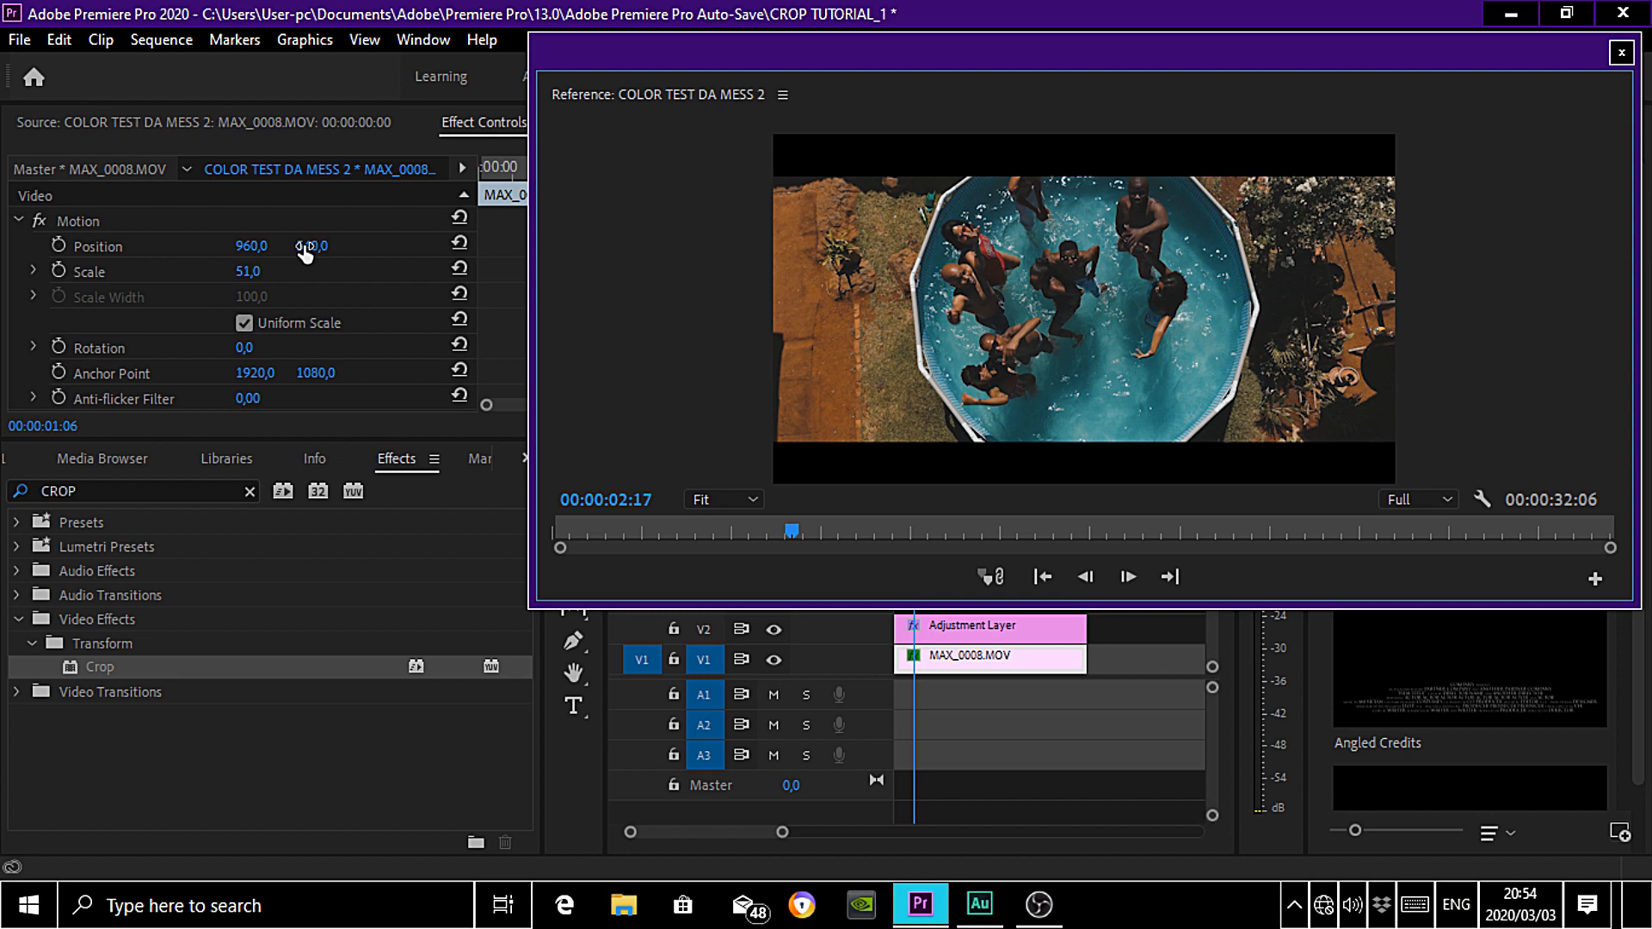
pyautogui.click(307, 248)
pyautogui.moveTo(306, 248); pyautogui.dragTo(392, 248)
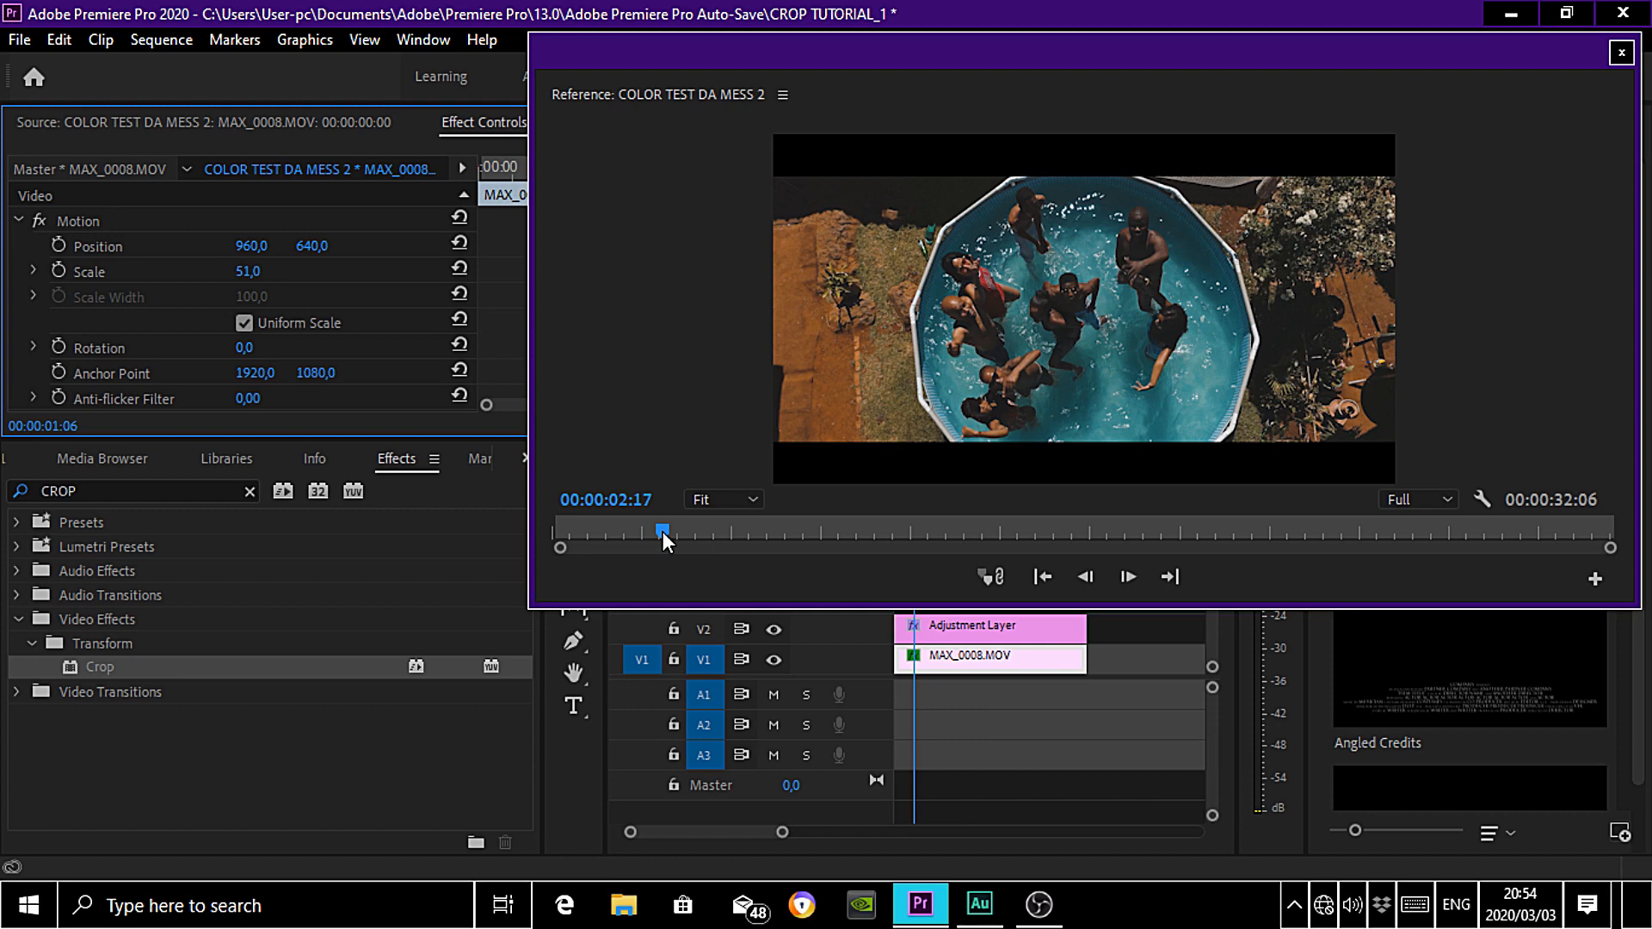
pyautogui.moveTo(662, 532); pyautogui.dragTo(1229, 522)
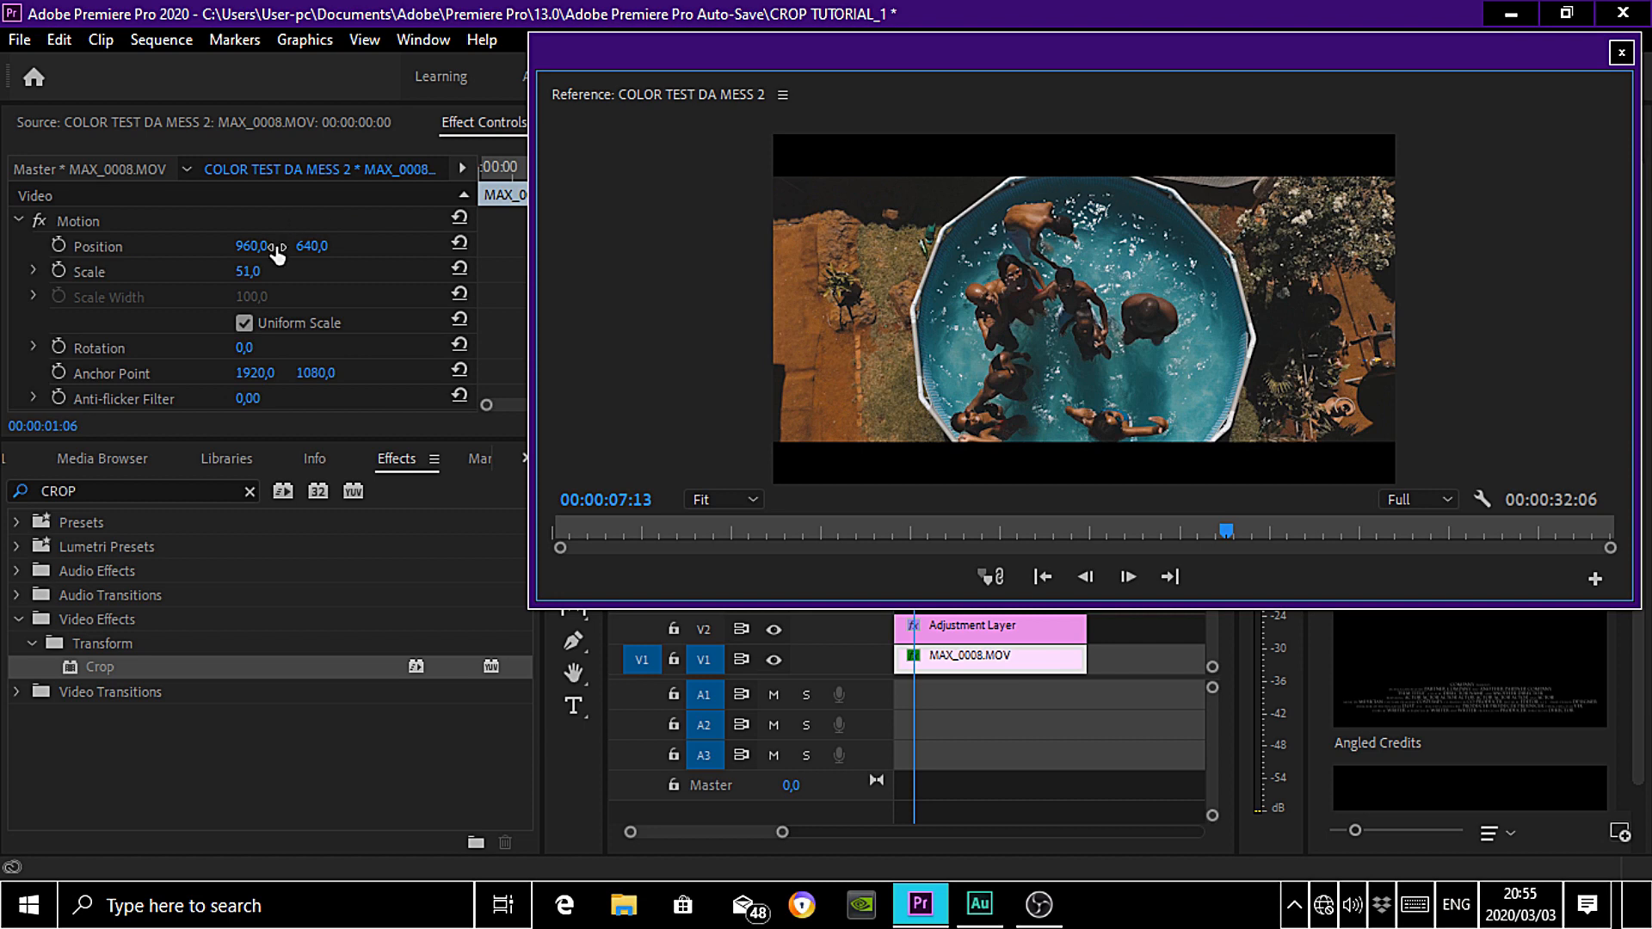
# Set the scale of MAX_0008.MOV to 50
pyautogui.click(246, 271)
pyautogui.write('50')
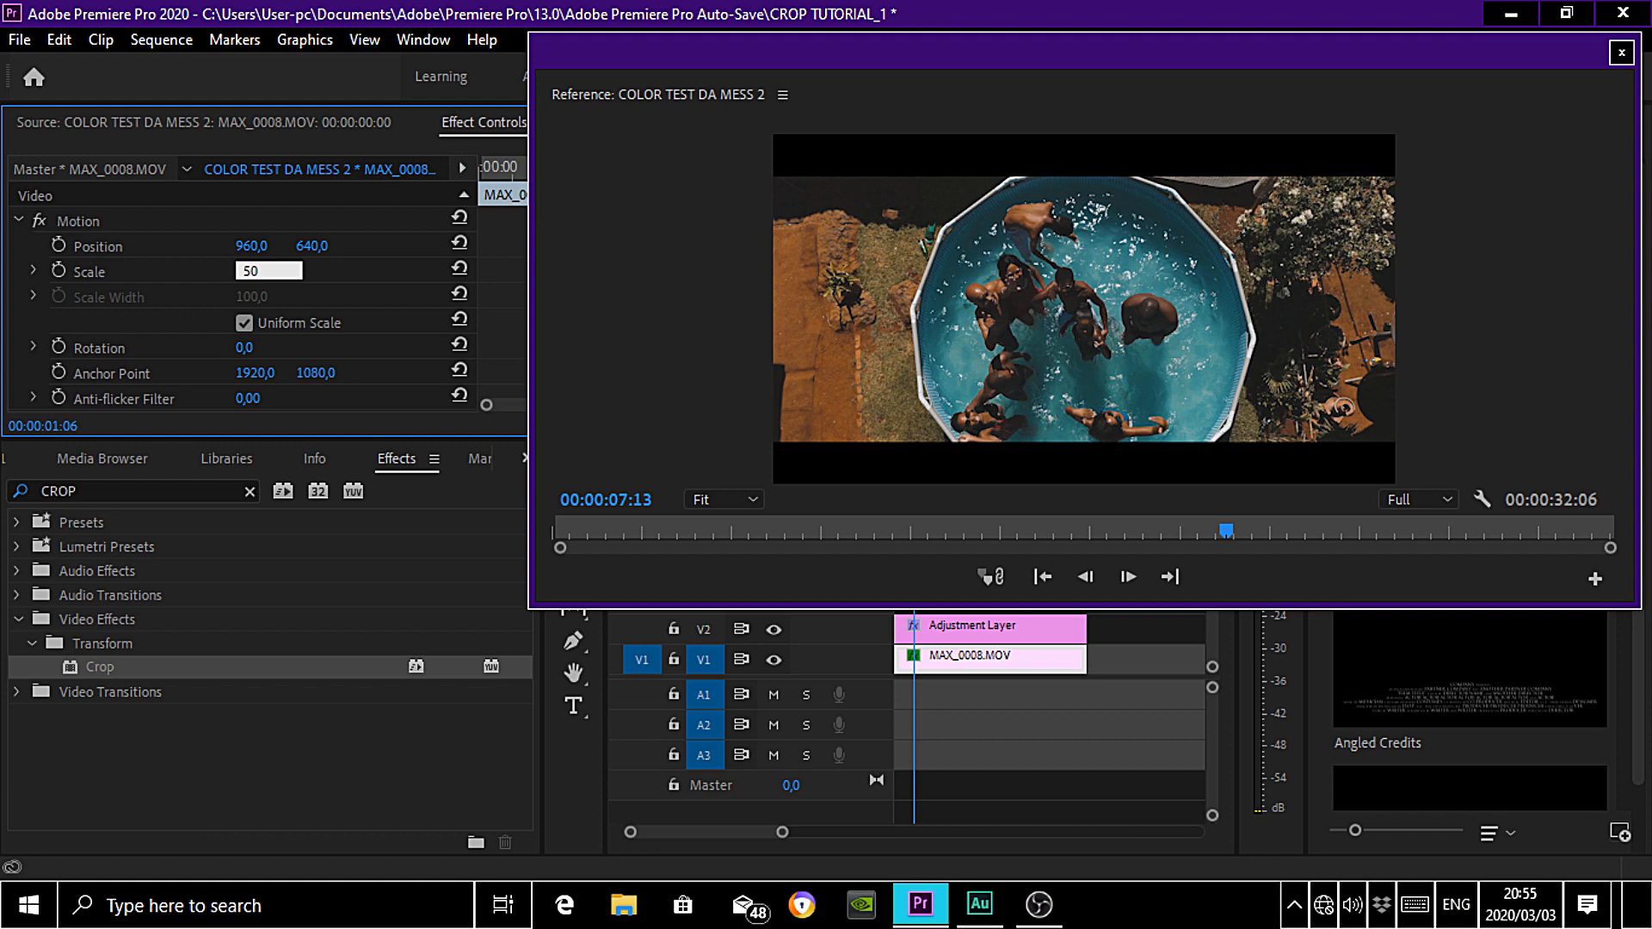
pyautogui.press('Return')
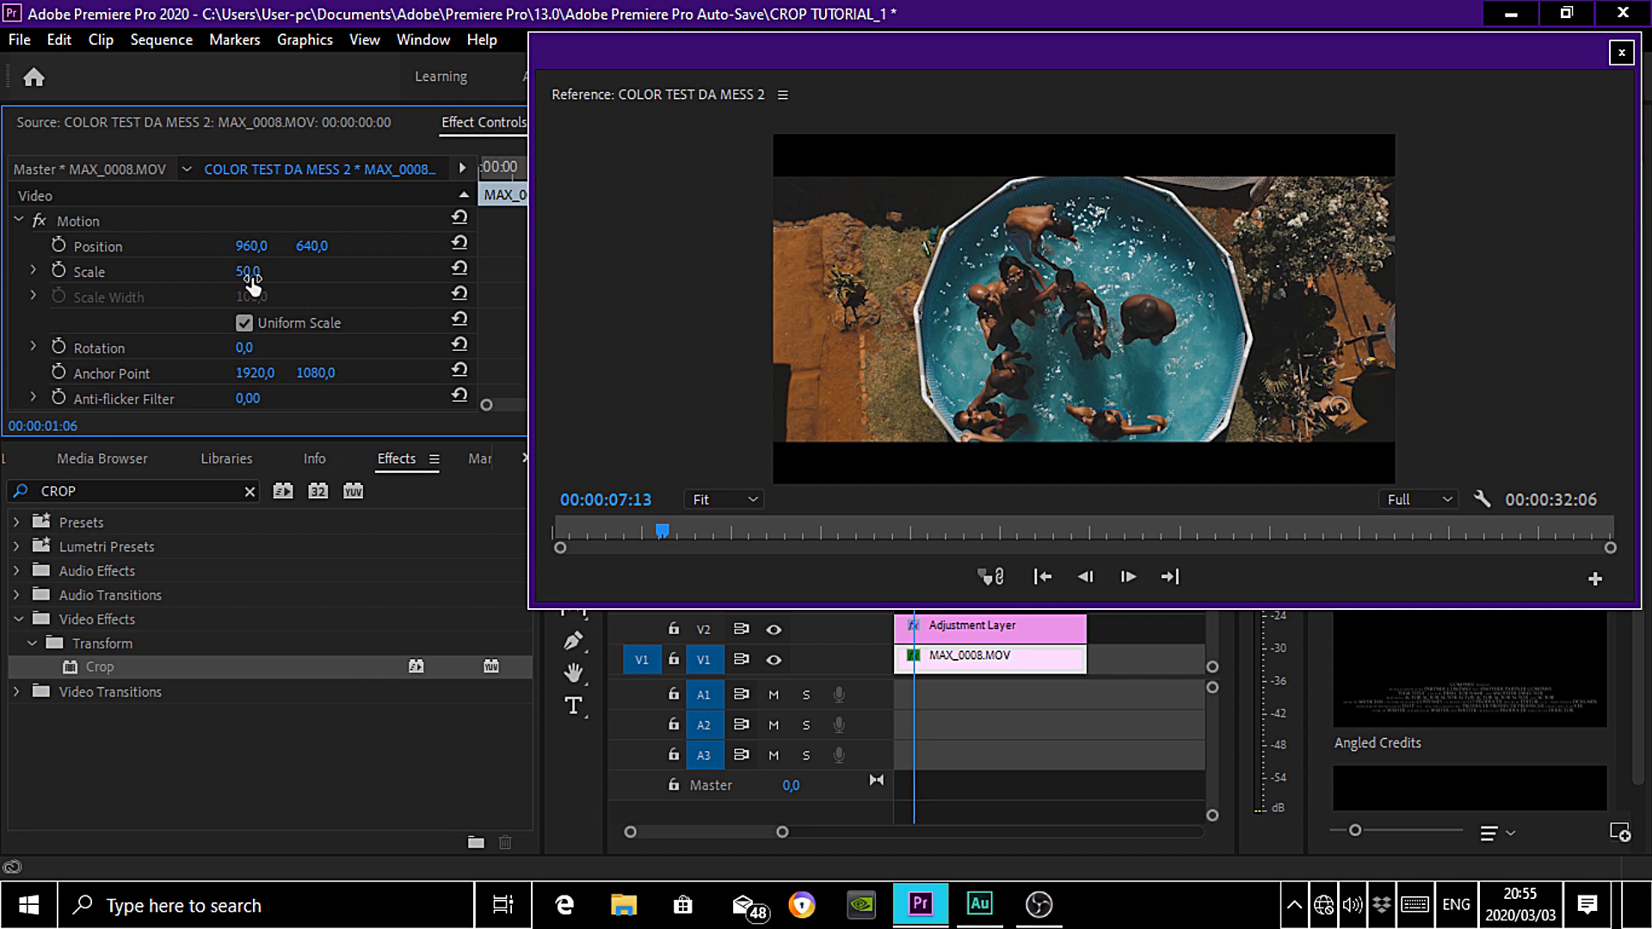
# Try shrinking the clip's scale to 34, restore it to 50 and scrub through the framed footage
pyautogui.moveTo(251, 283)
pyautogui.mouseDown()
pyautogui.moveTo(236, 284)
pyautogui.moveTo(251, 271)
pyautogui.mouseUp()
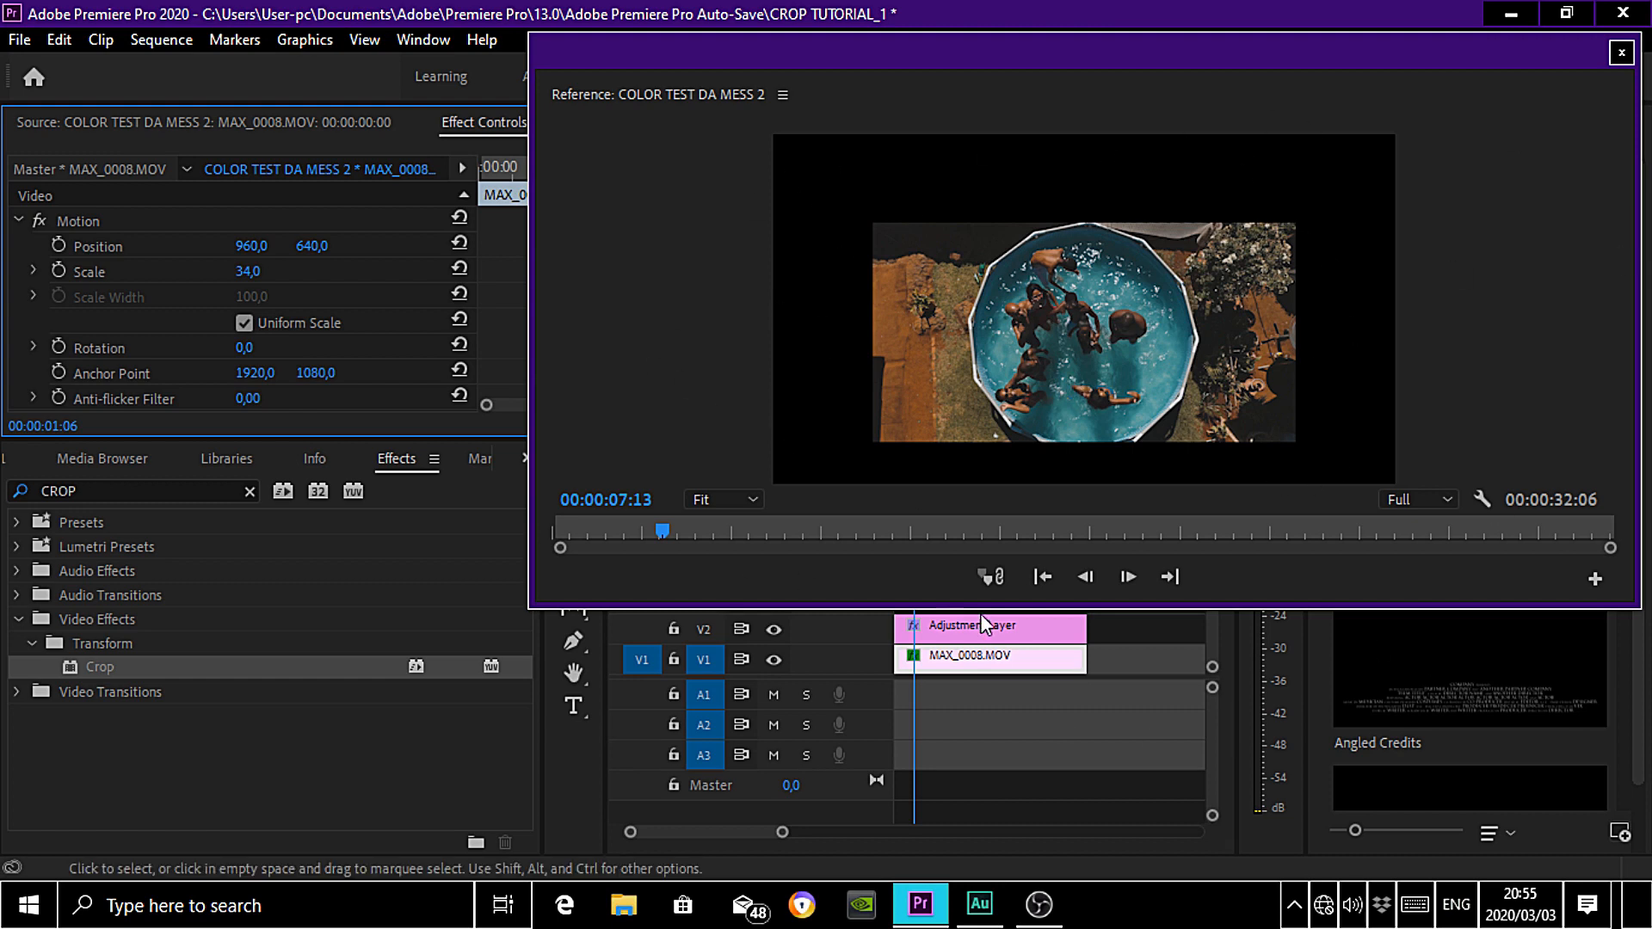
pyautogui.moveTo(244, 272); pyautogui.dragTo(258, 272)
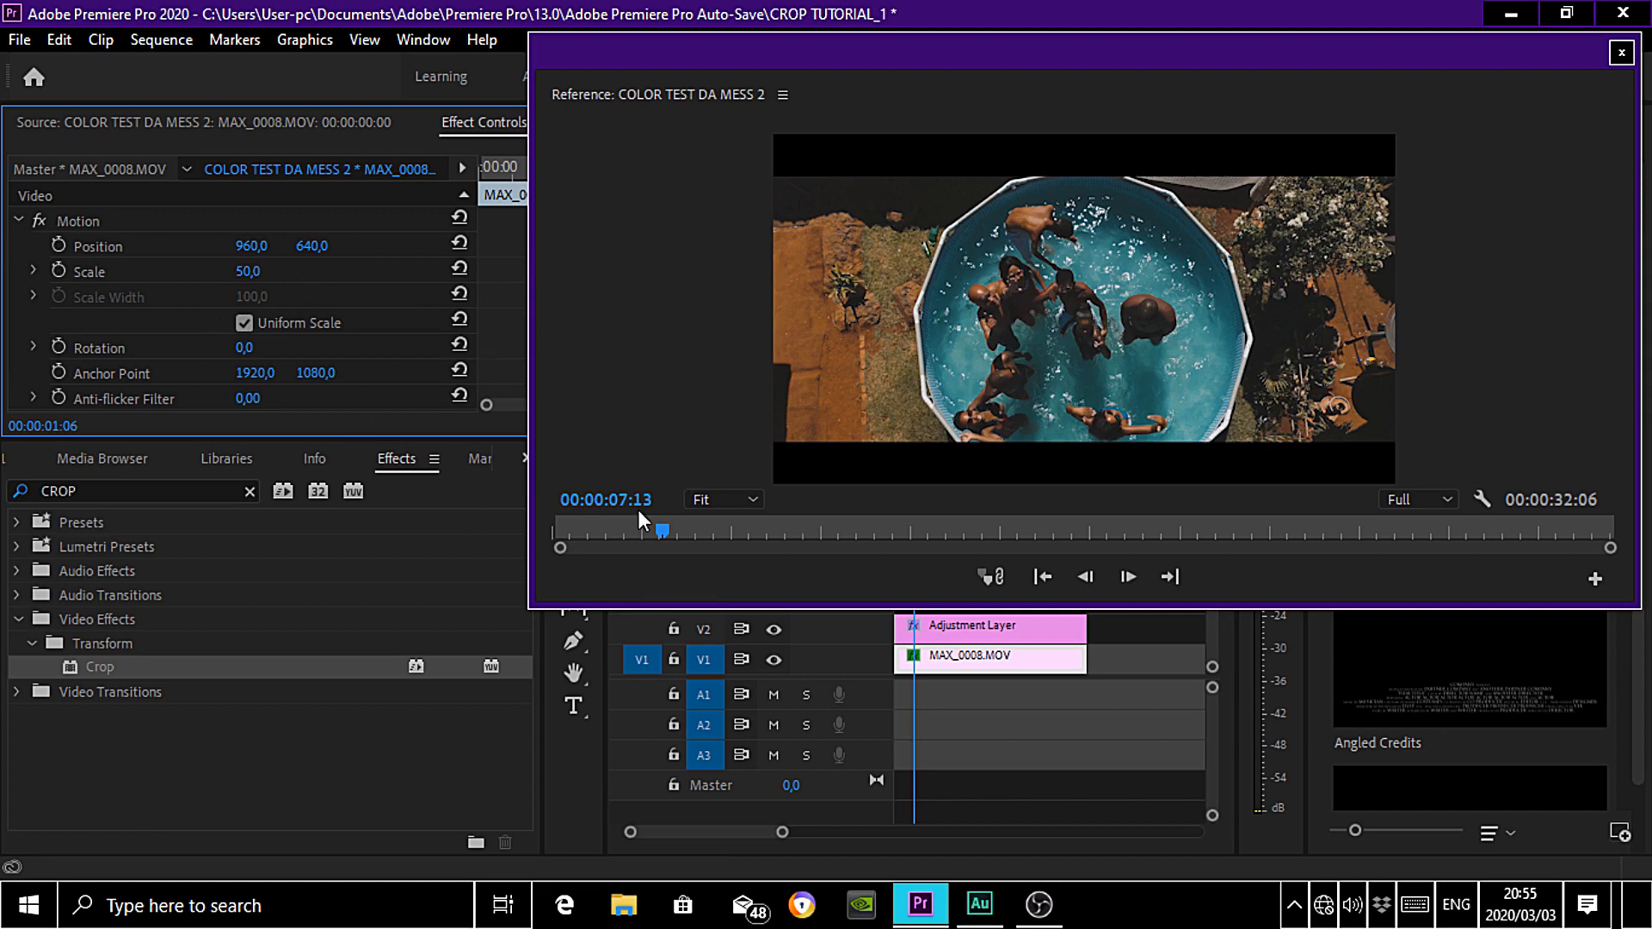
pyautogui.moveTo(669, 530); pyautogui.dragTo(742, 523)
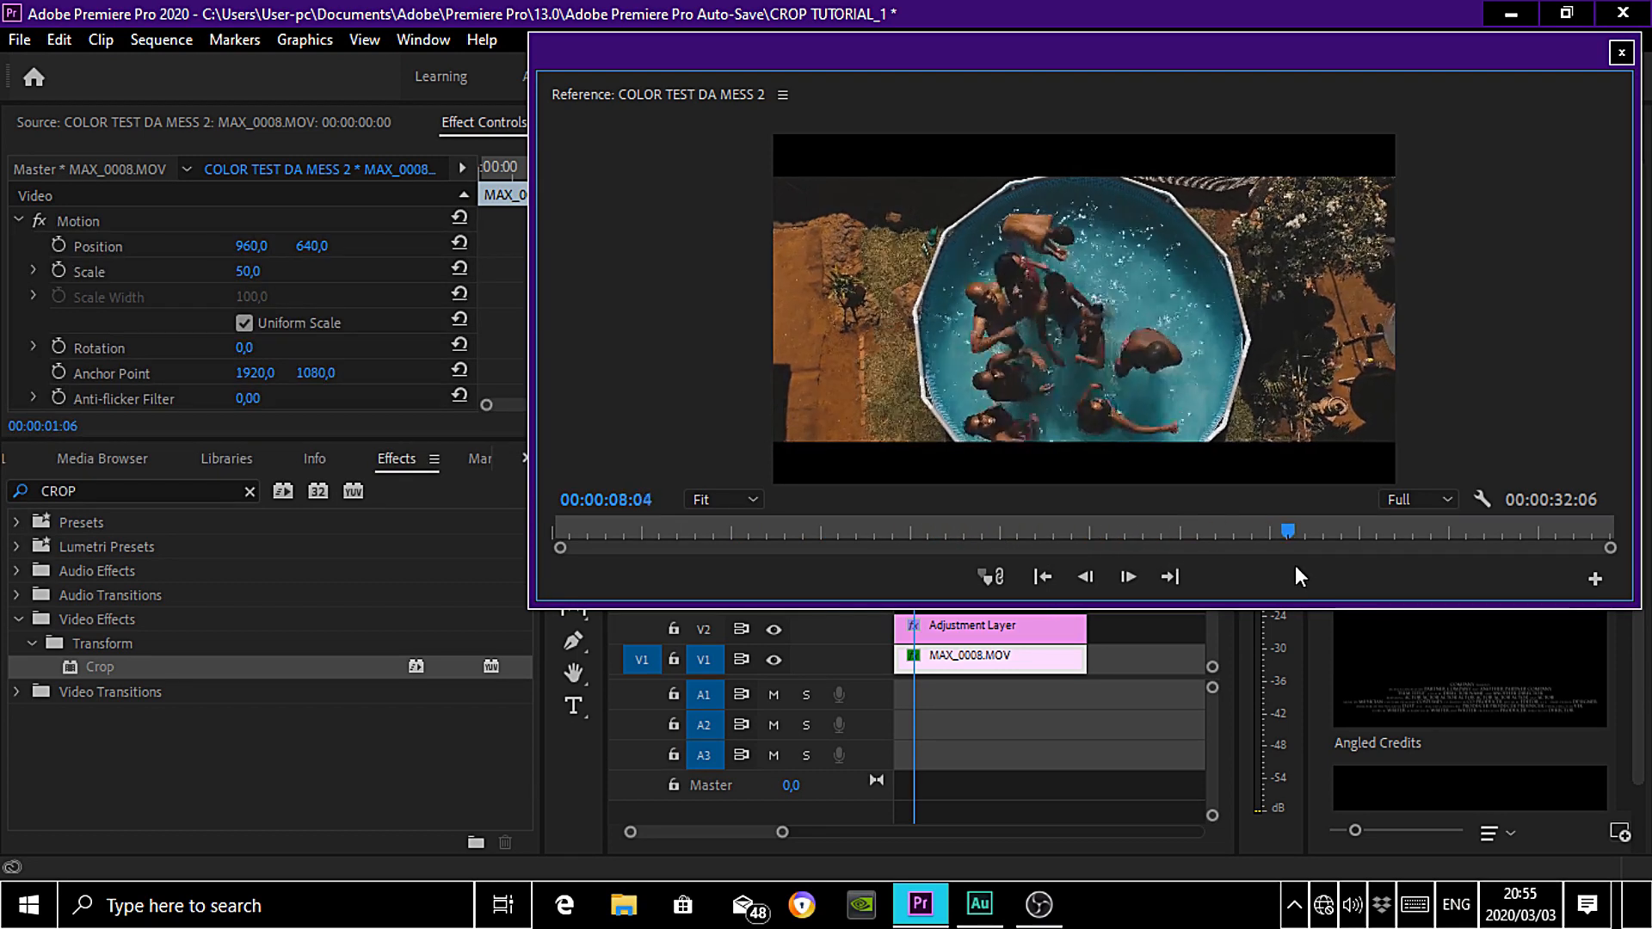
pyautogui.moveTo(1406, 584); pyautogui.dragTo(881, 556)
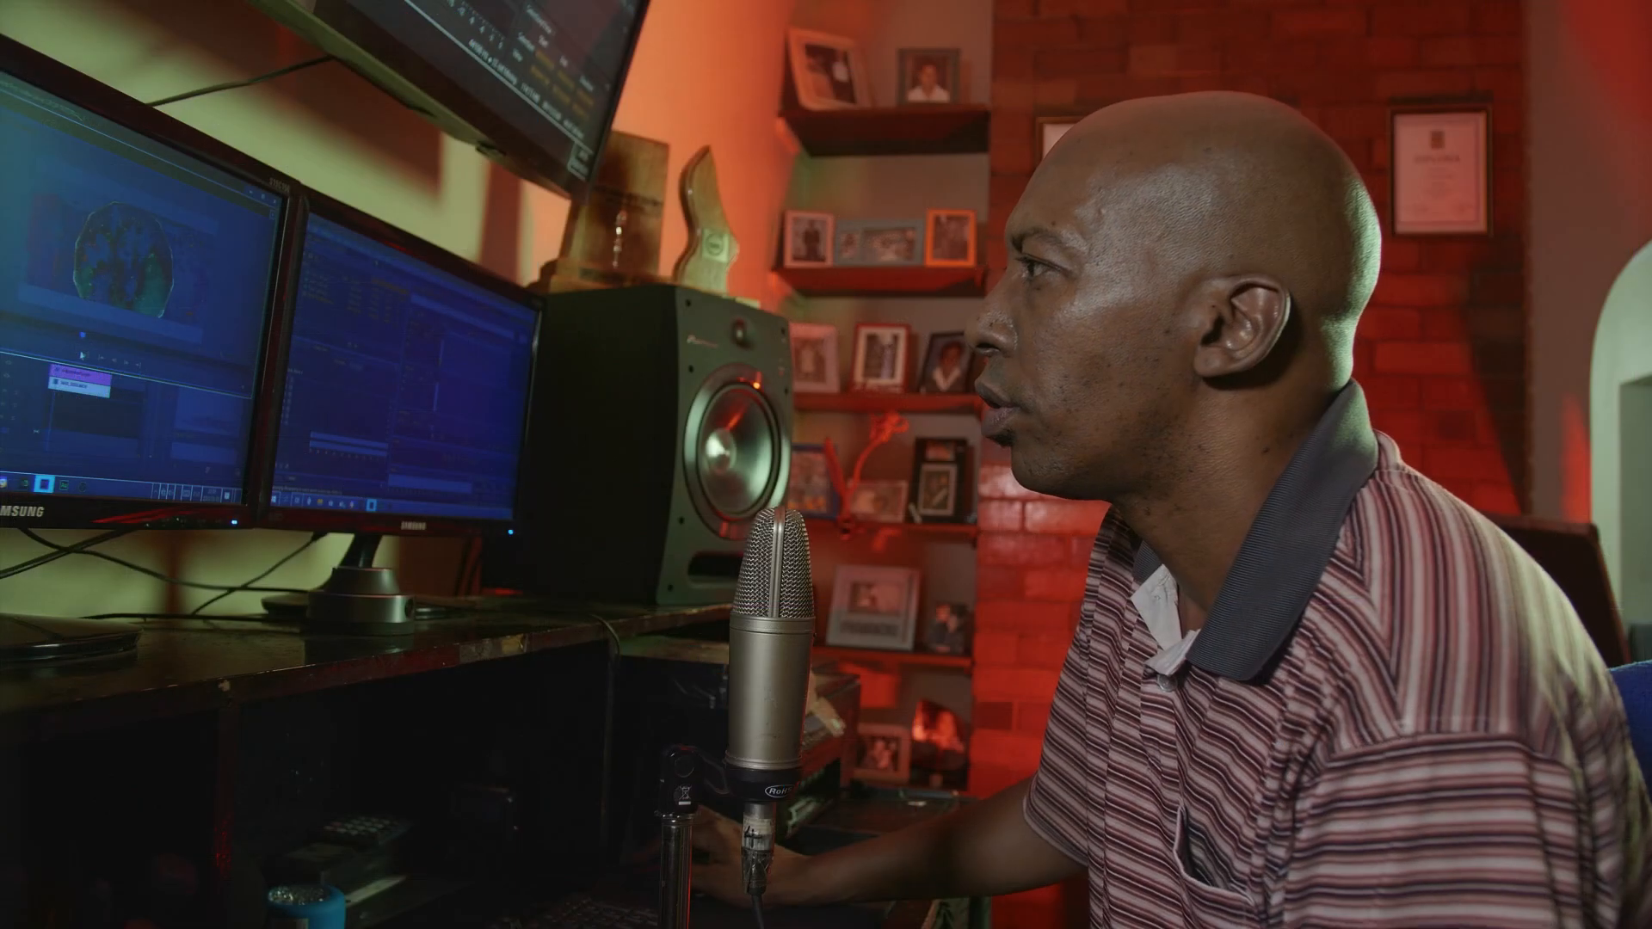